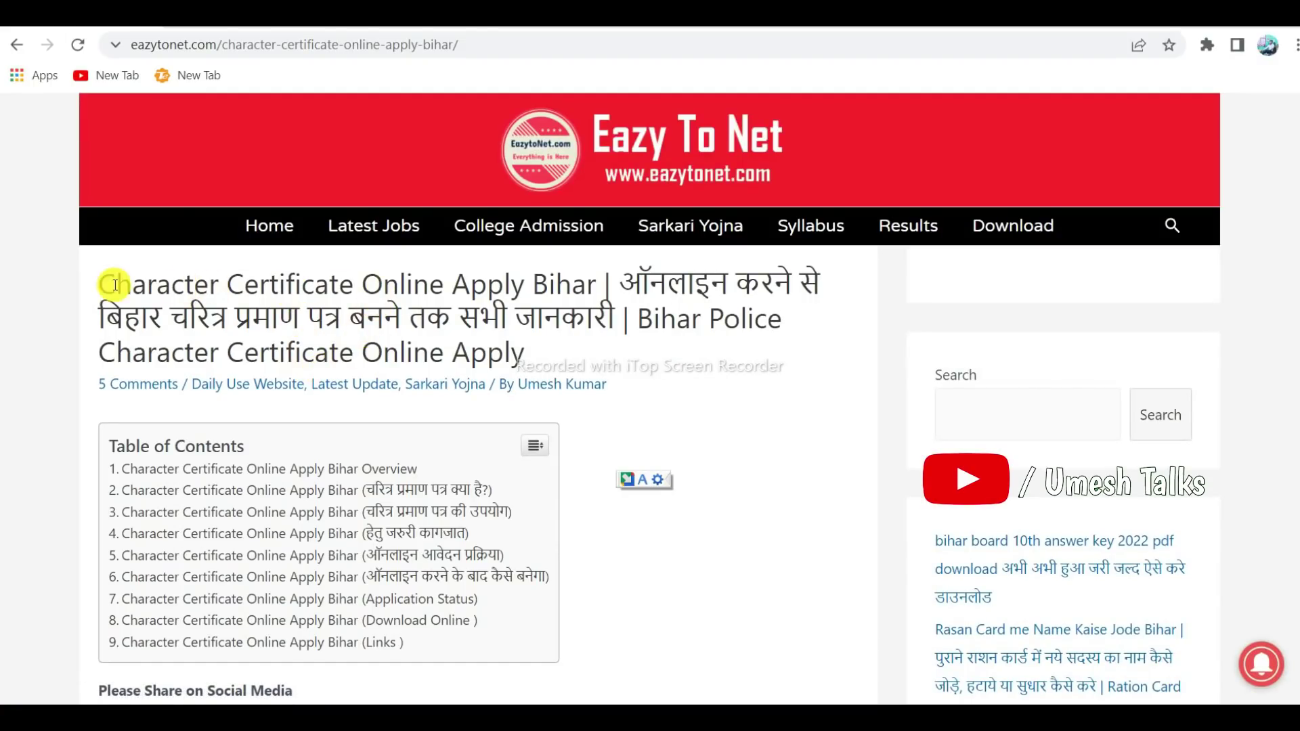
Highlight the title of the Eazytonet Character Certificate Online Apply Bihar article
{"action": "left_click_drag", "start_coordinate": [115, 284], "coordinate": [534, 351]}
Scroll down to the article's Links table and highlight the Apply Online row
{"action": "left_click", "coordinate": [567, 351]}
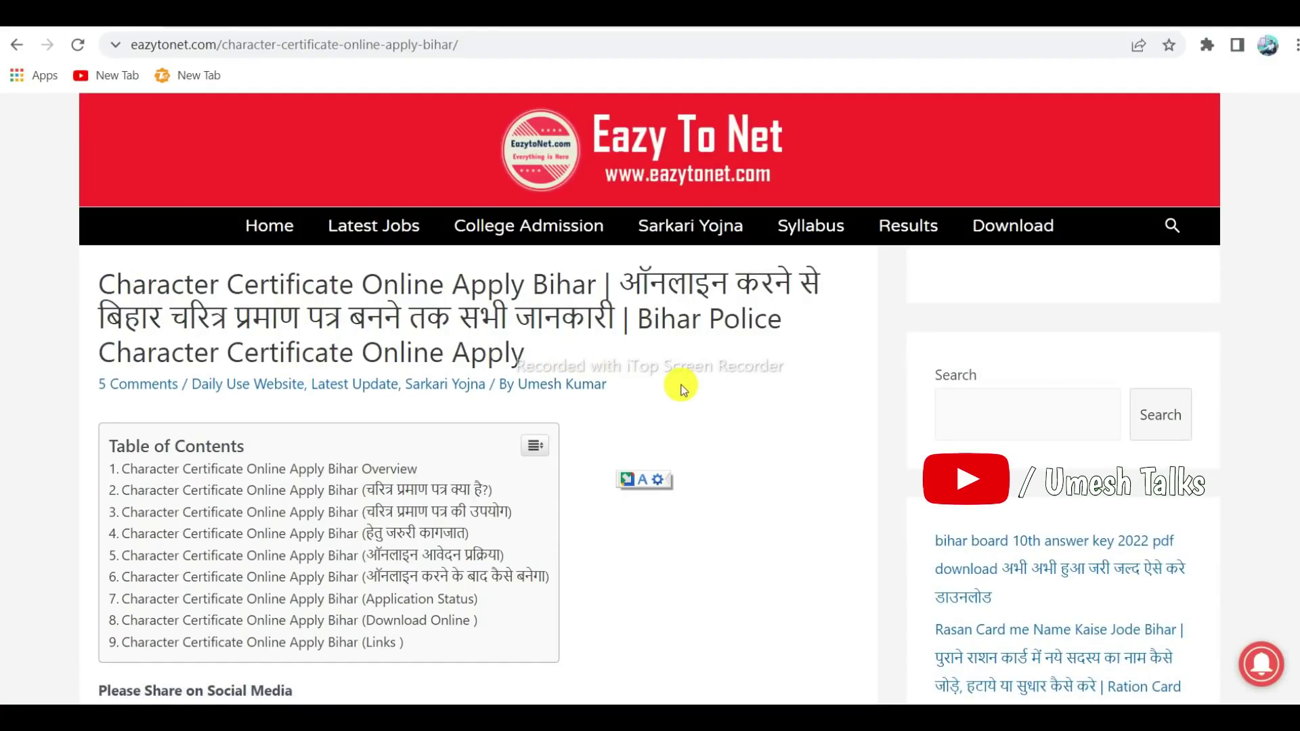
{"action": "scroll", "coordinate": [744, 416], "scroll_direction": "down", "scroll_amount": 15}
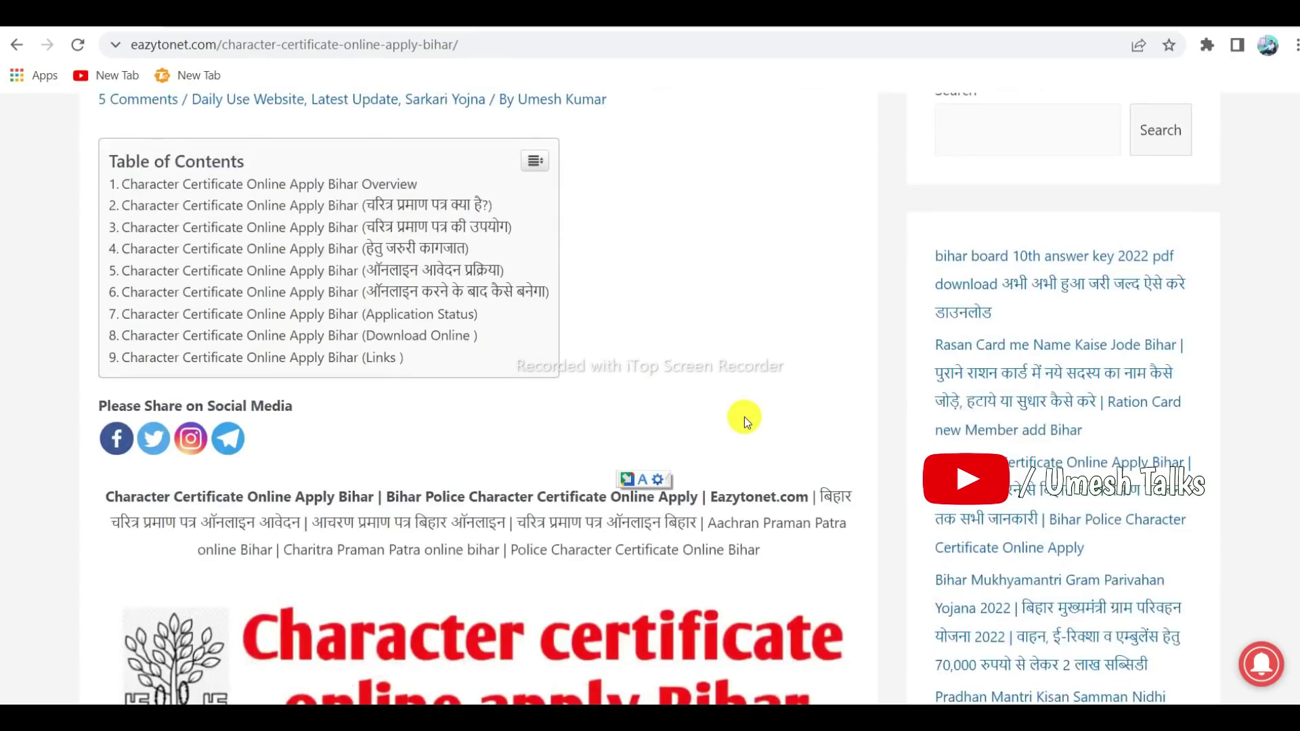
{"action": "scroll", "coordinate": [745, 417], "scroll_direction": "down", "scroll_amount": 10}
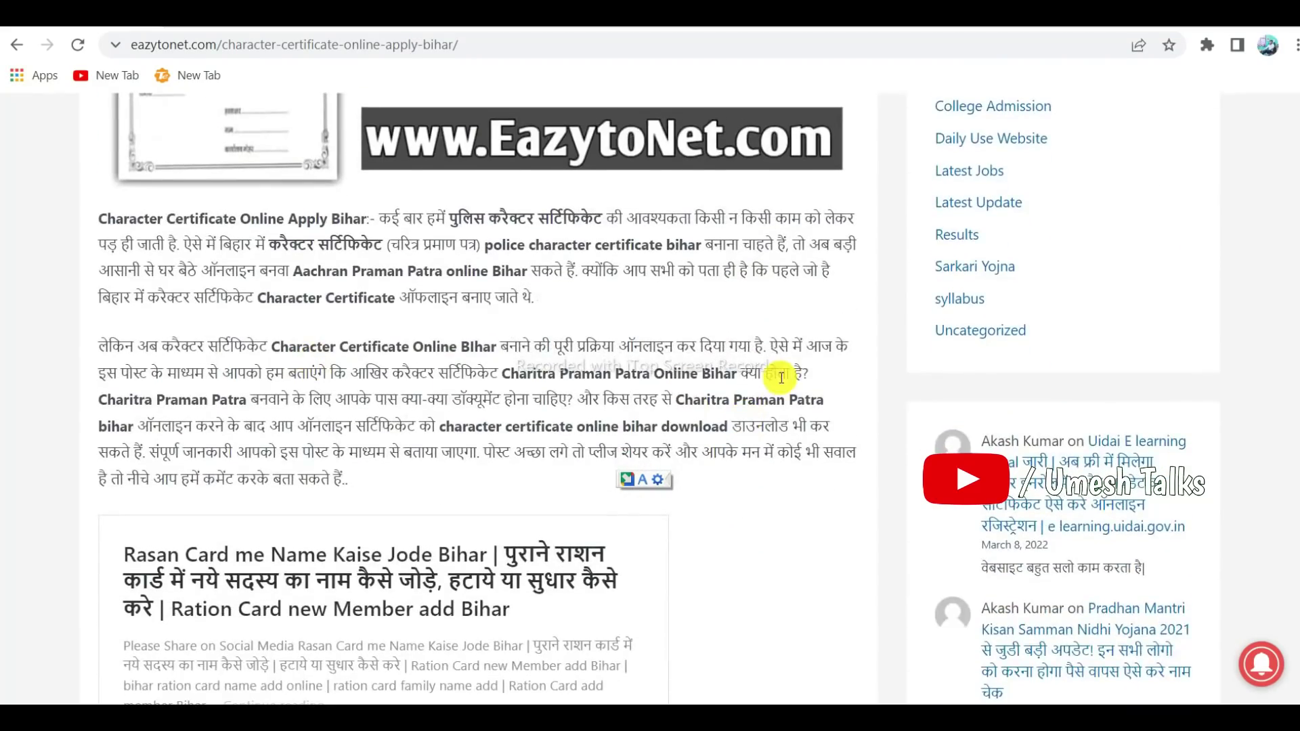
{"action": "scroll", "coordinate": [740, 418], "scroll_direction": "down", "scroll_amount": 15}
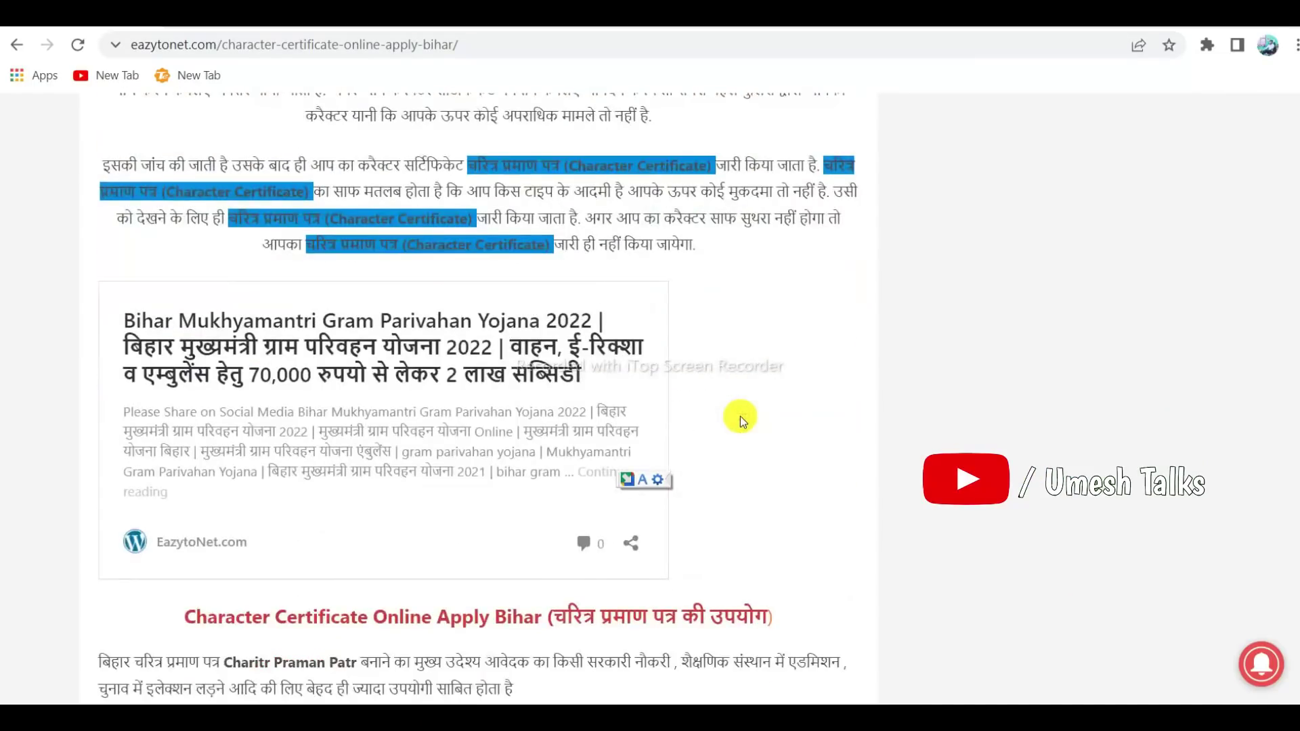
{"action": "scroll", "coordinate": [752, 399], "scroll_direction": "down", "scroll_amount": 20}
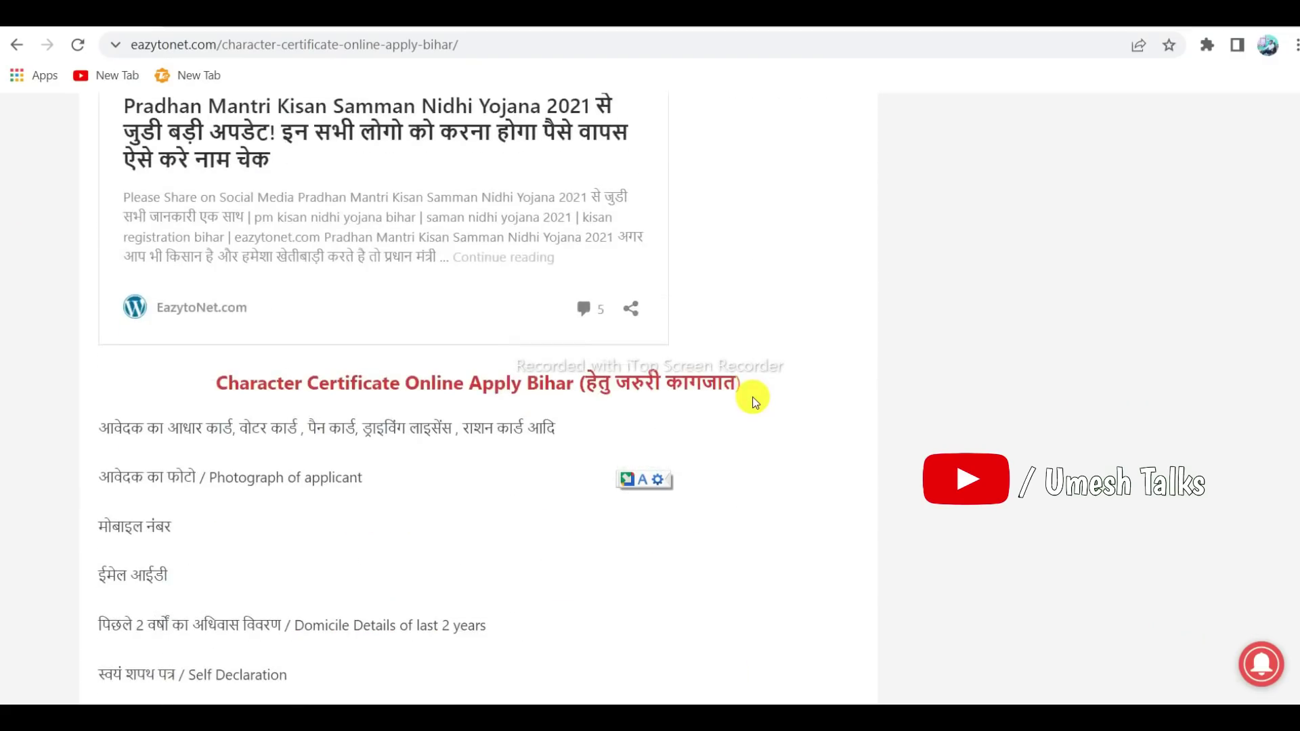
{"action": "scroll", "coordinate": [755, 404], "scroll_direction": "down", "scroll_amount": 20}
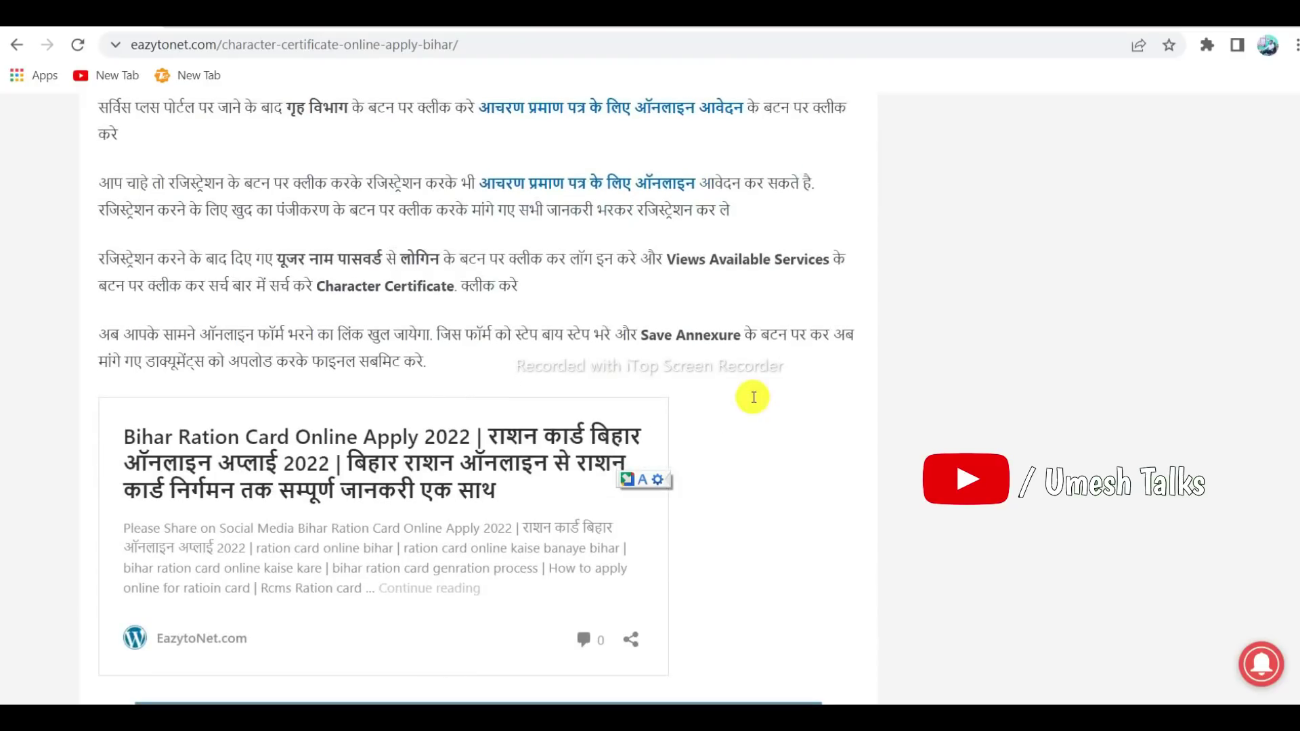
{"action": "scroll", "coordinate": [755, 403], "scroll_direction": "down", "scroll_amount": 15}
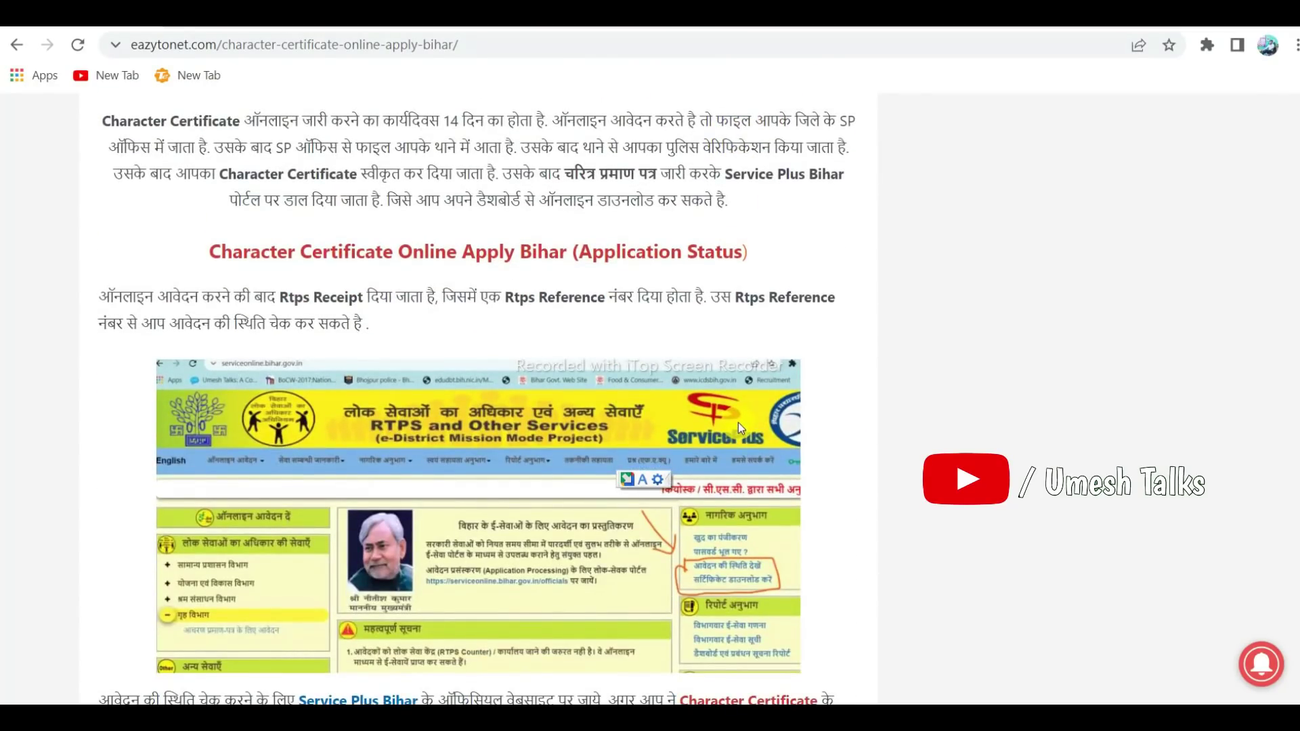
{"action": "scroll", "coordinate": [738, 423], "scroll_direction": "down", "scroll_amount": 15}
{"action": "scroll", "coordinate": [738, 422], "scroll_direction": "down", "scroll_amount": 7}
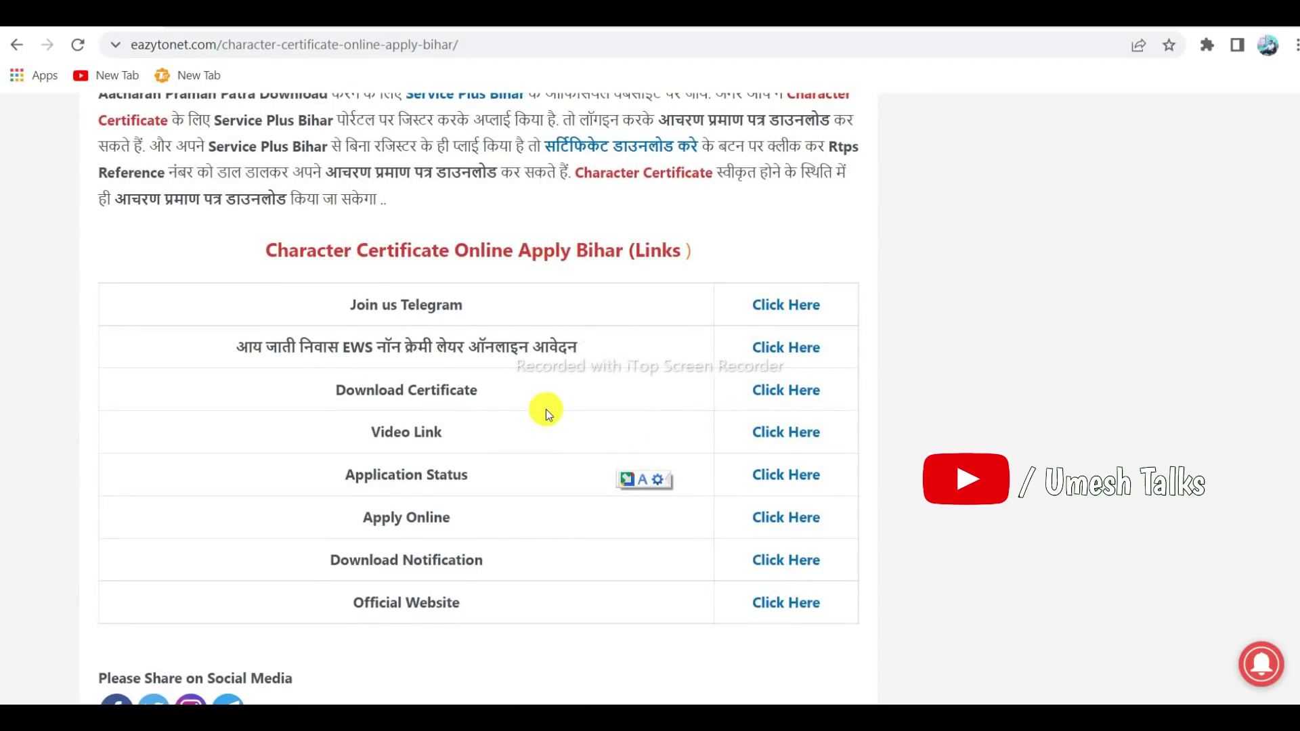
{"action": "scroll", "coordinate": [688, 347], "scroll_direction": "down", "scroll_amount": 1}
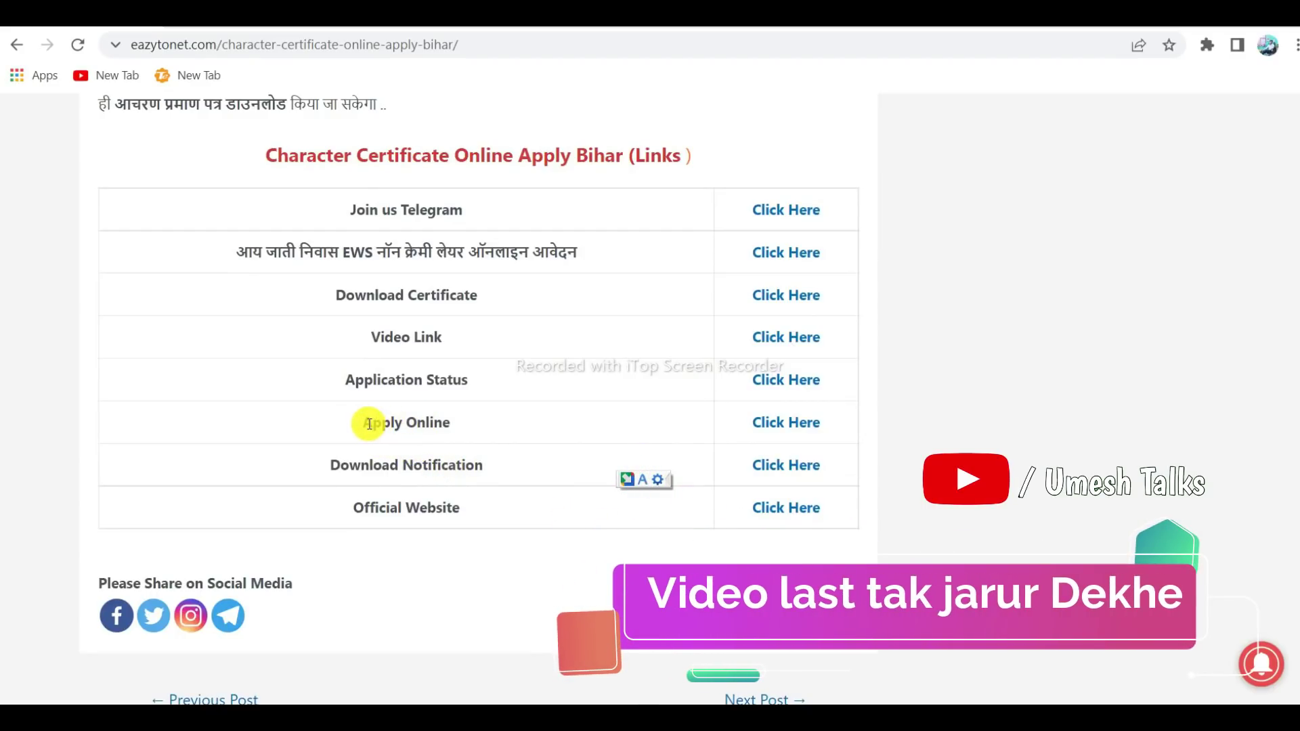
{"action": "left_click_drag", "start_coordinate": [367, 424], "coordinate": [450, 421]}
Follow Apply Online to ServicePlus and open the character certificate form under गृह विभाग
{"action": "left_click", "coordinate": [474, 426]}
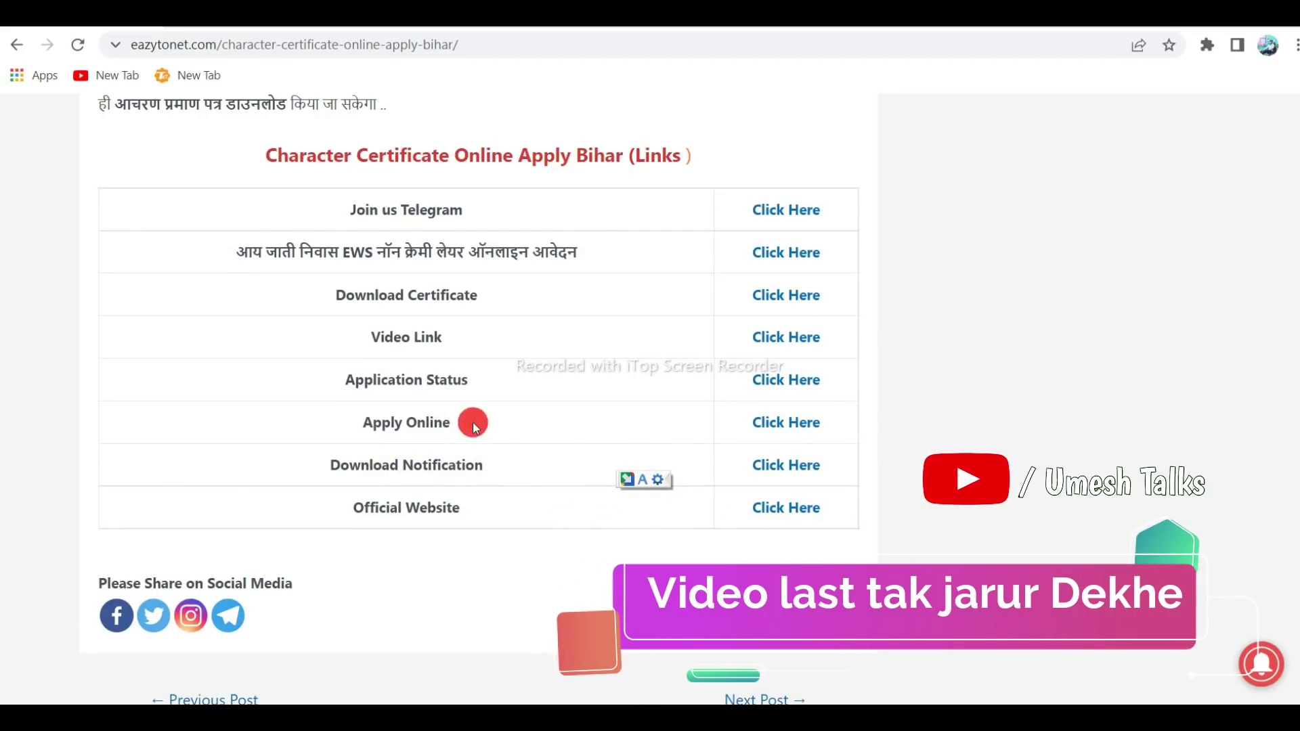
{"action": "left_click", "coordinate": [779, 425]}
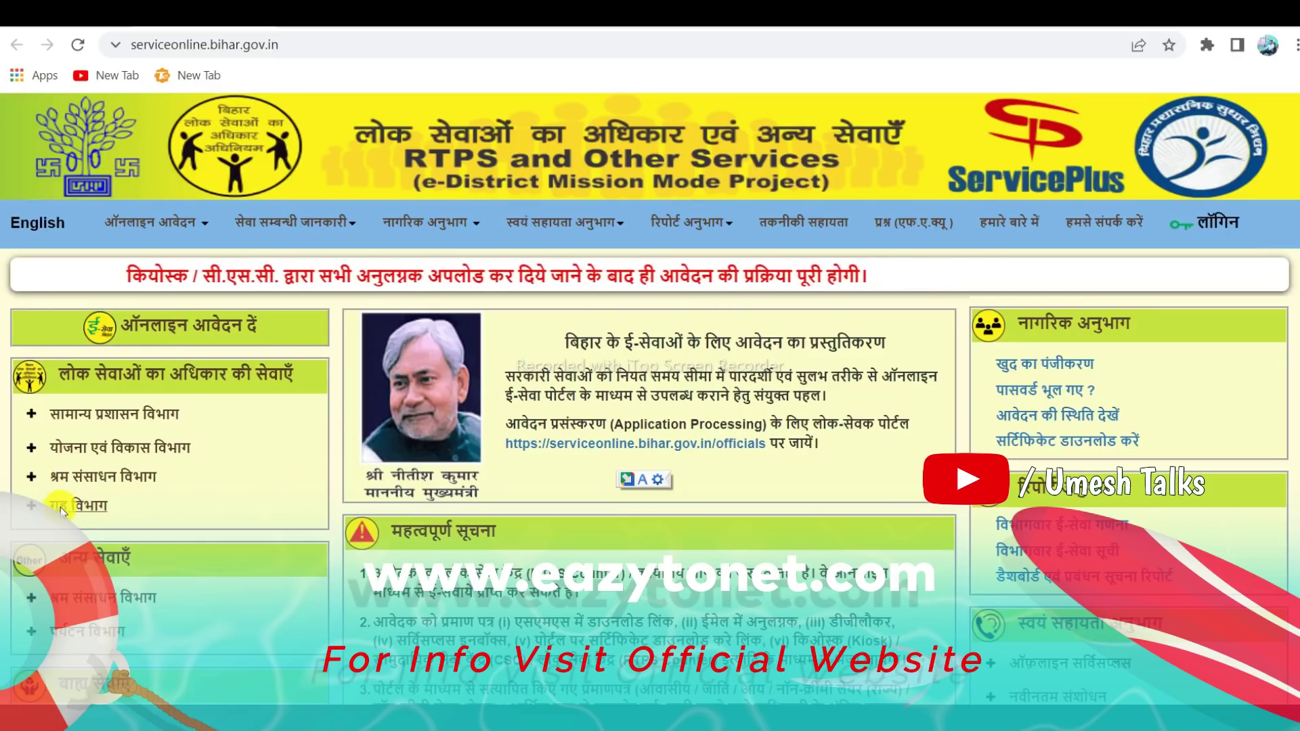
{"action": "left_click", "coordinate": [210, 502]}
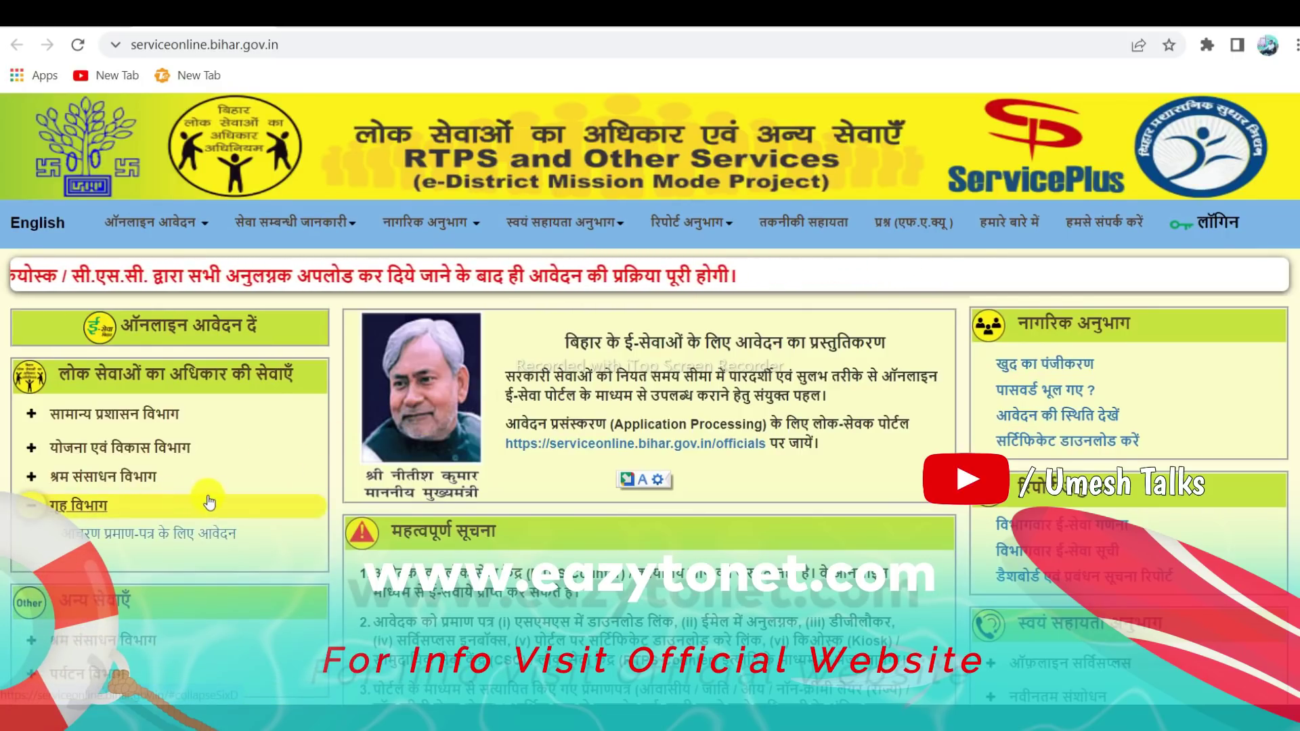
{"action": "left_click", "coordinate": [148, 534]}
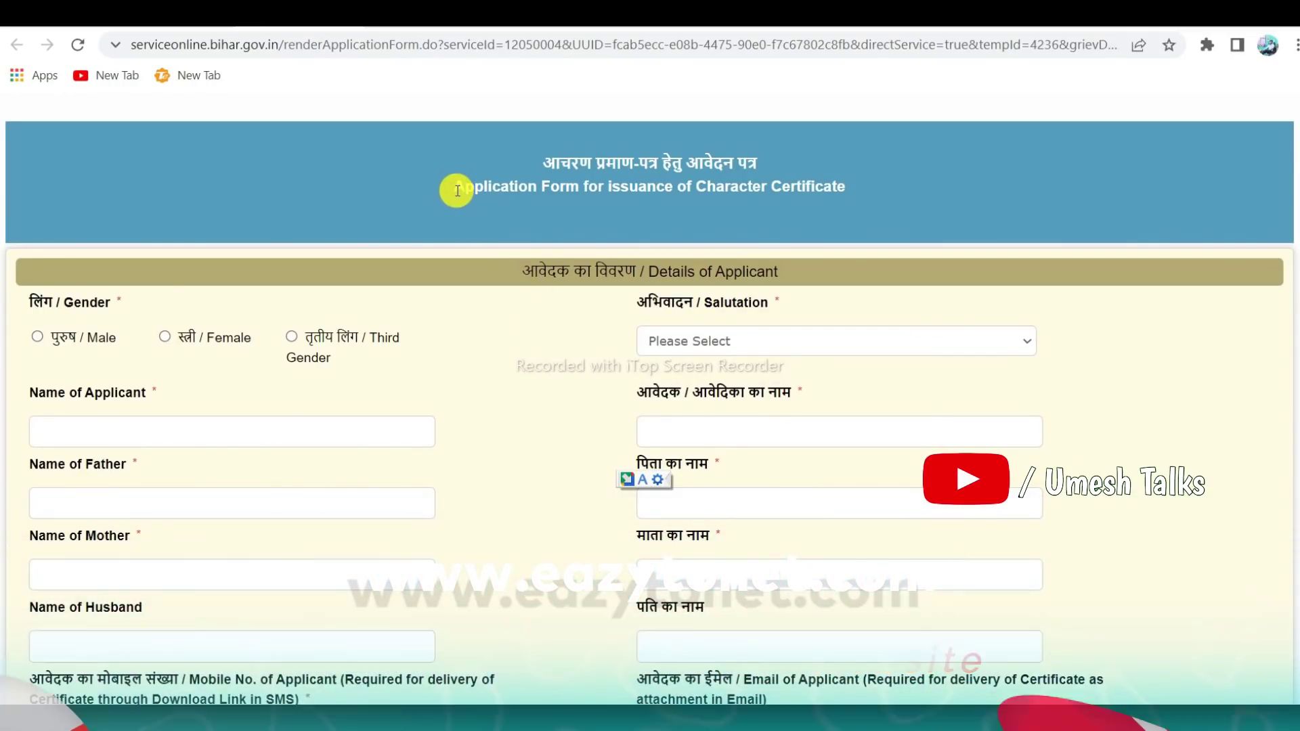
Highlight the 'Character Certificate' application form heading
{"action": "left_click_drag", "start_coordinate": [454, 187], "coordinate": [599, 184]}
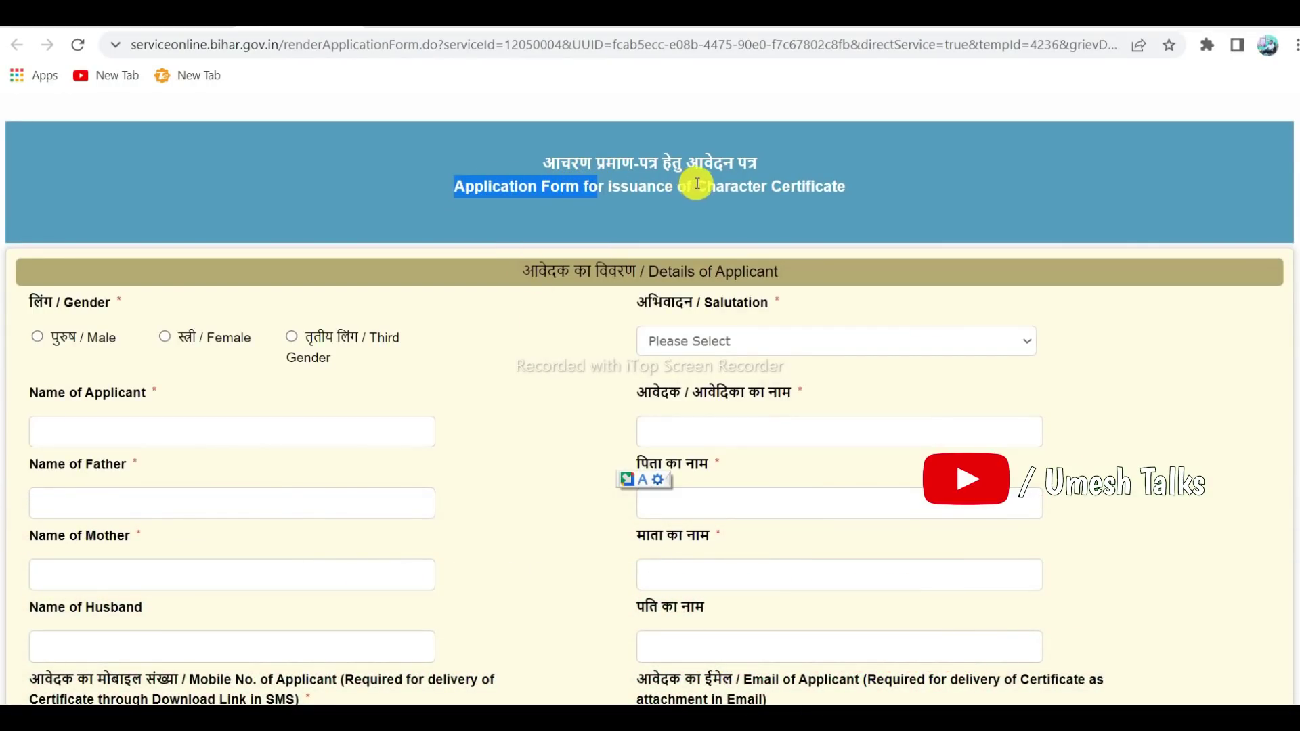
{"action": "left_click_drag", "start_coordinate": [697, 184], "coordinate": [841, 187]}
{"action": "scroll", "coordinate": [483, 278], "scroll_direction": "down", "scroll_amount": 2}
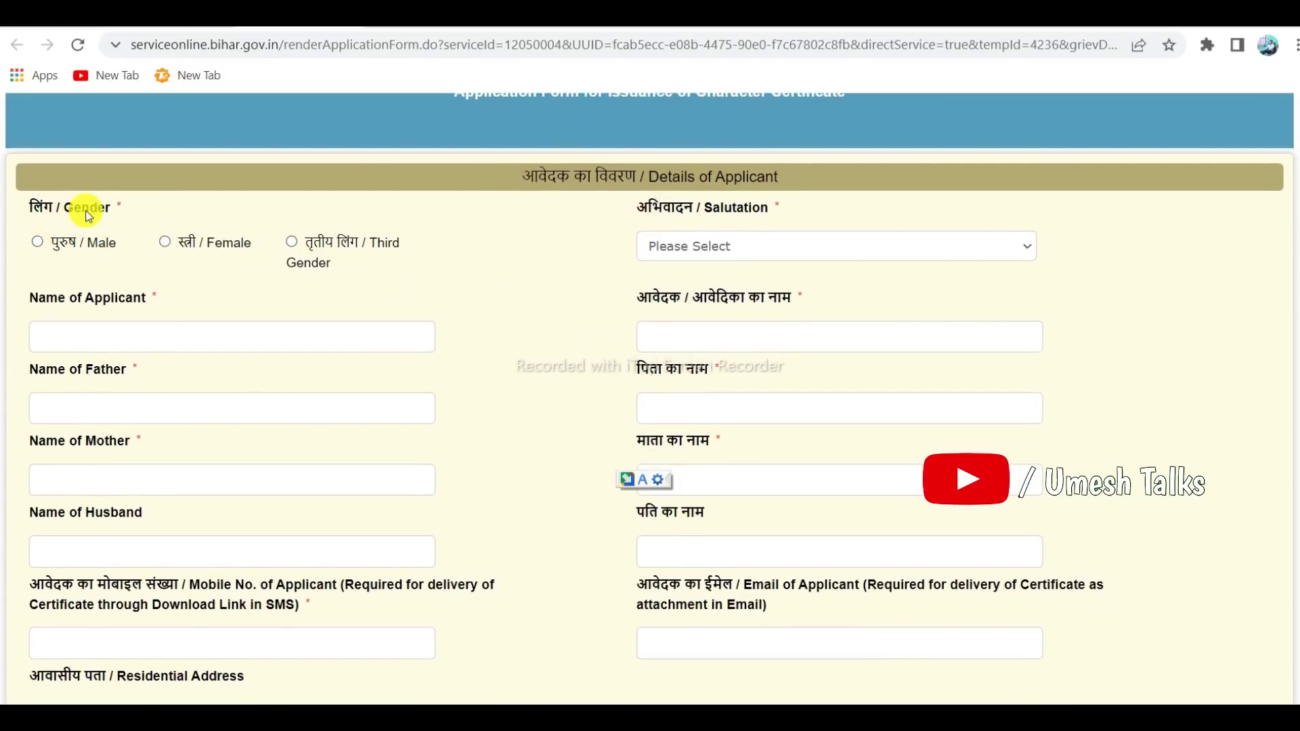
Set Gender to Male and leave Salutation as कोई अभिवादन नहीं
{"action": "left_click", "coordinate": [38, 244]}
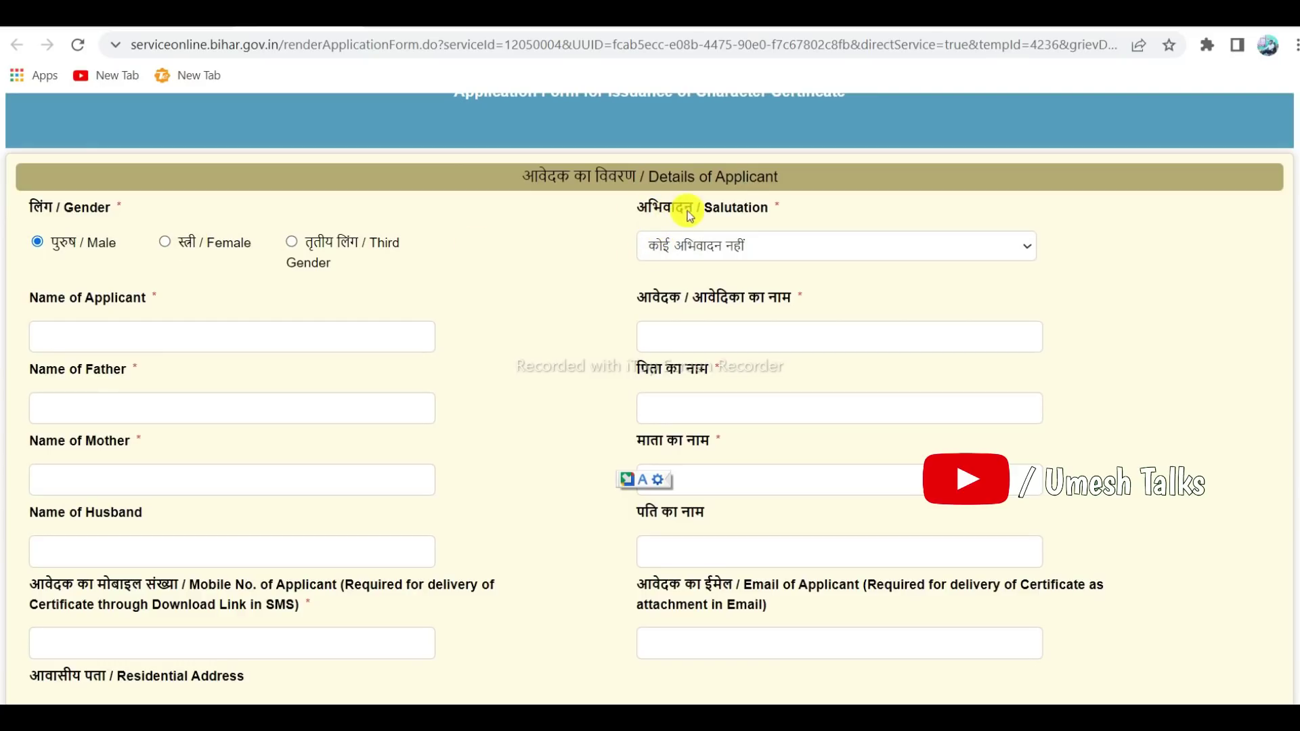
{"action": "left_click", "coordinate": [694, 248]}
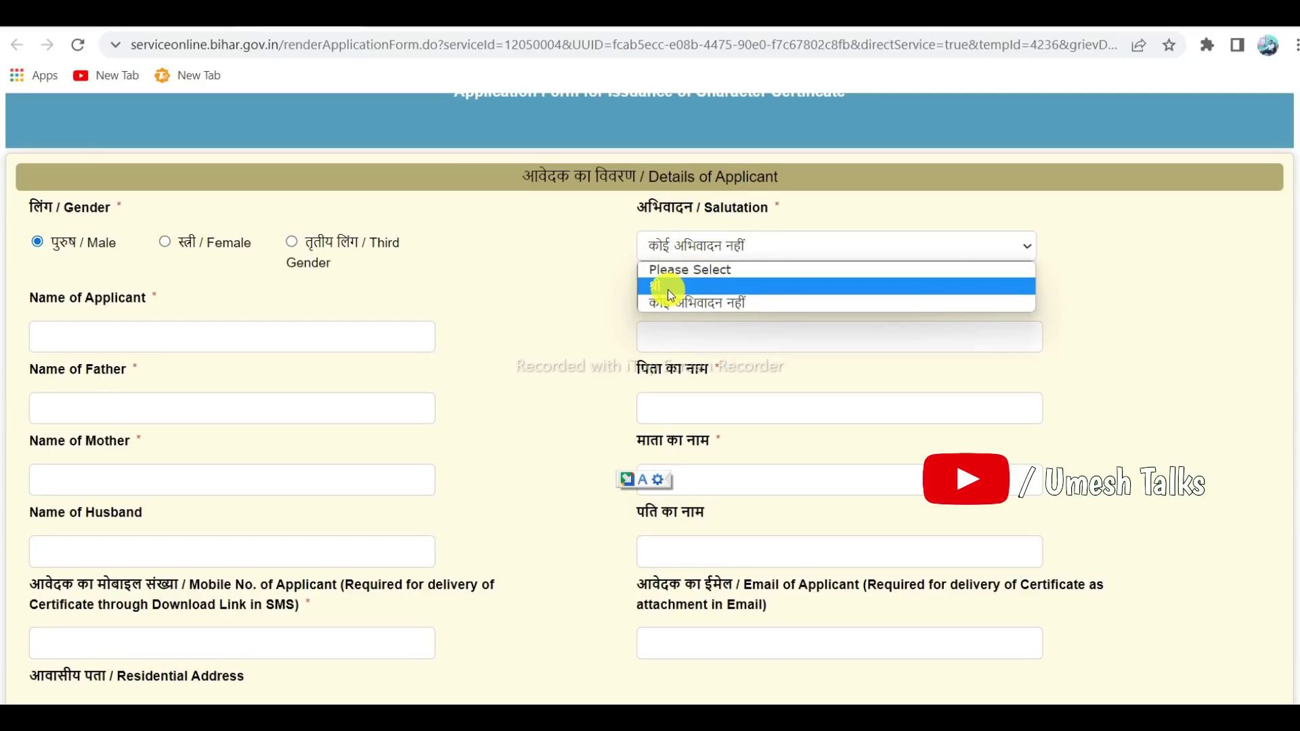
{"action": "left_click", "coordinate": [583, 266]}
{"action": "scroll", "coordinate": [569, 279], "scroll_direction": "down", "scroll_amount": 1}
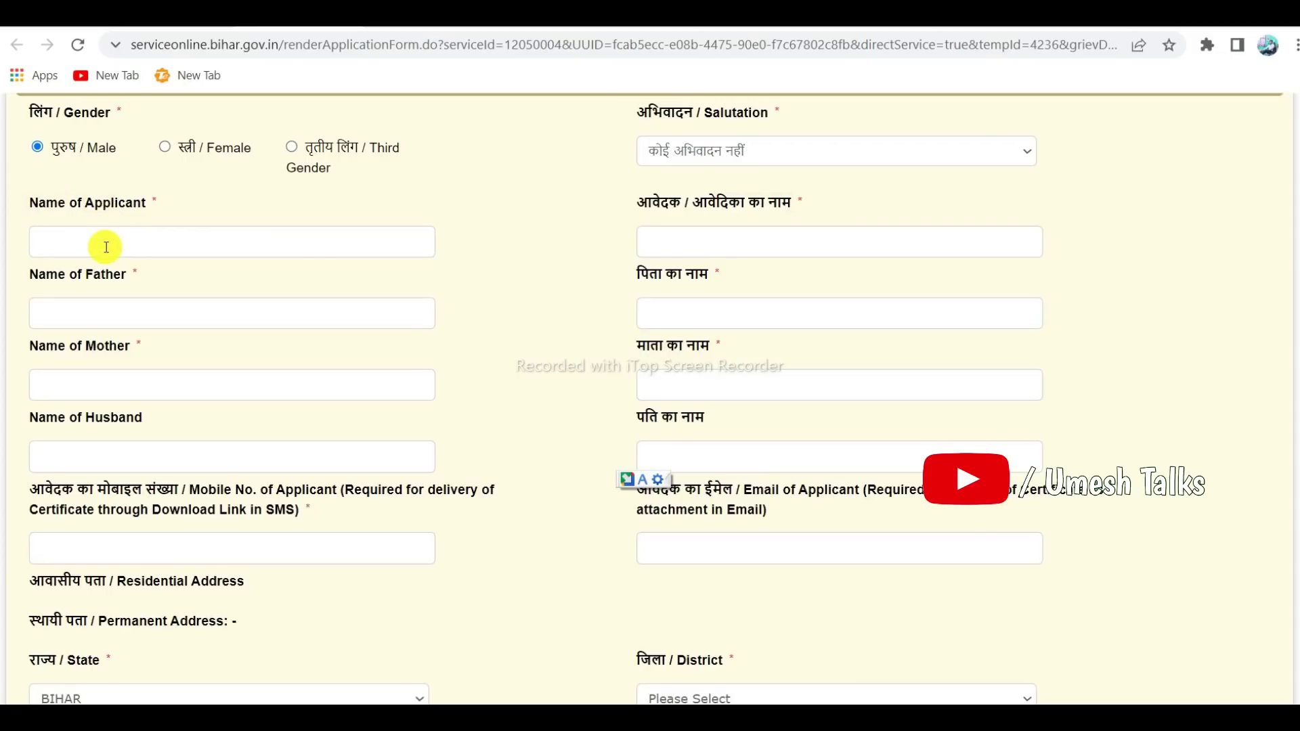
{"action": "left_click", "coordinate": [227, 245]}
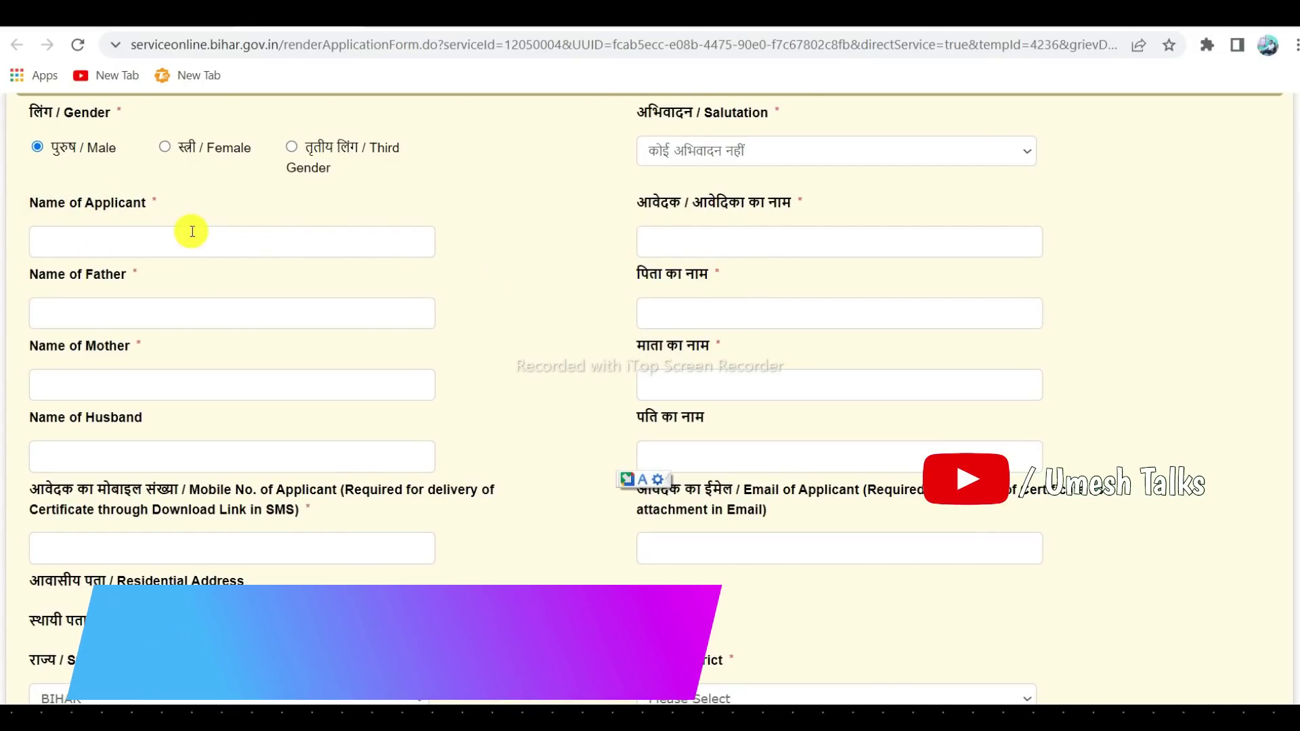
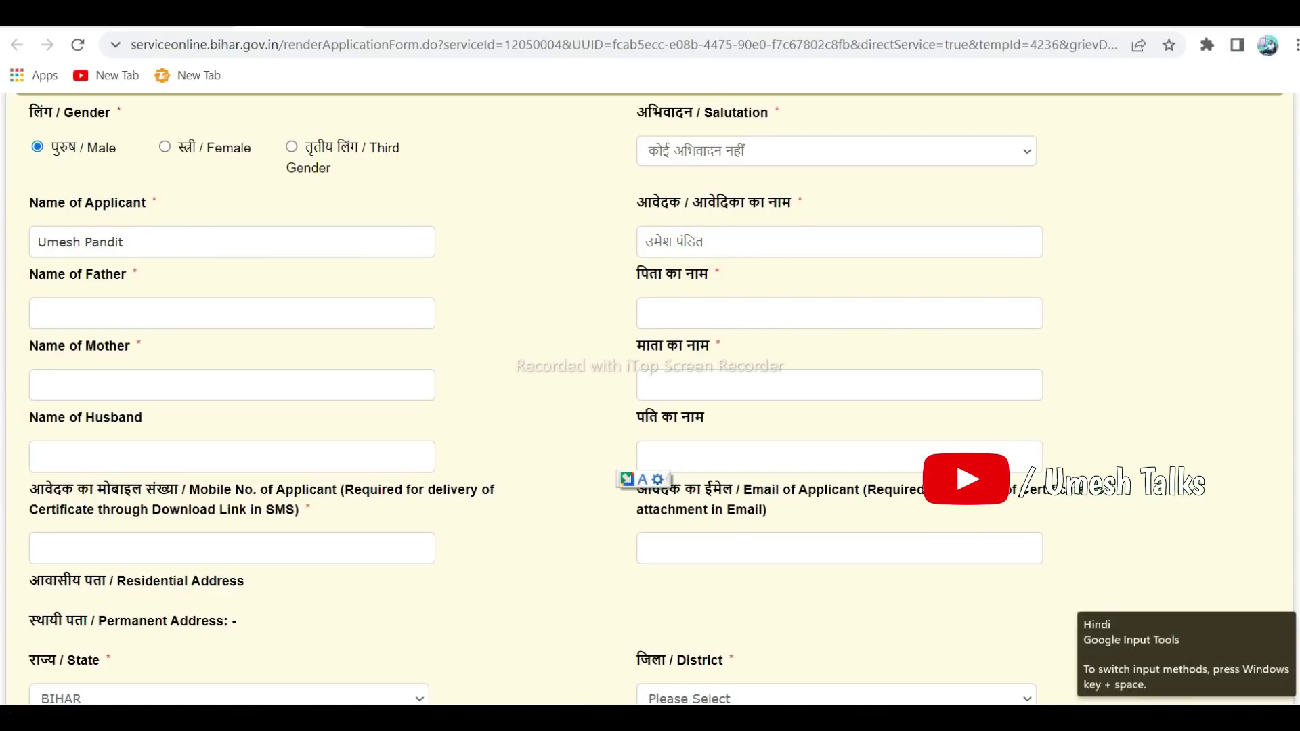
Enter the applicant's full name in English so the Hindi name auto-fills
{"action": "scroll", "coordinate": [372, 308], "scroll_direction": "down", "scroll_amount": 1}
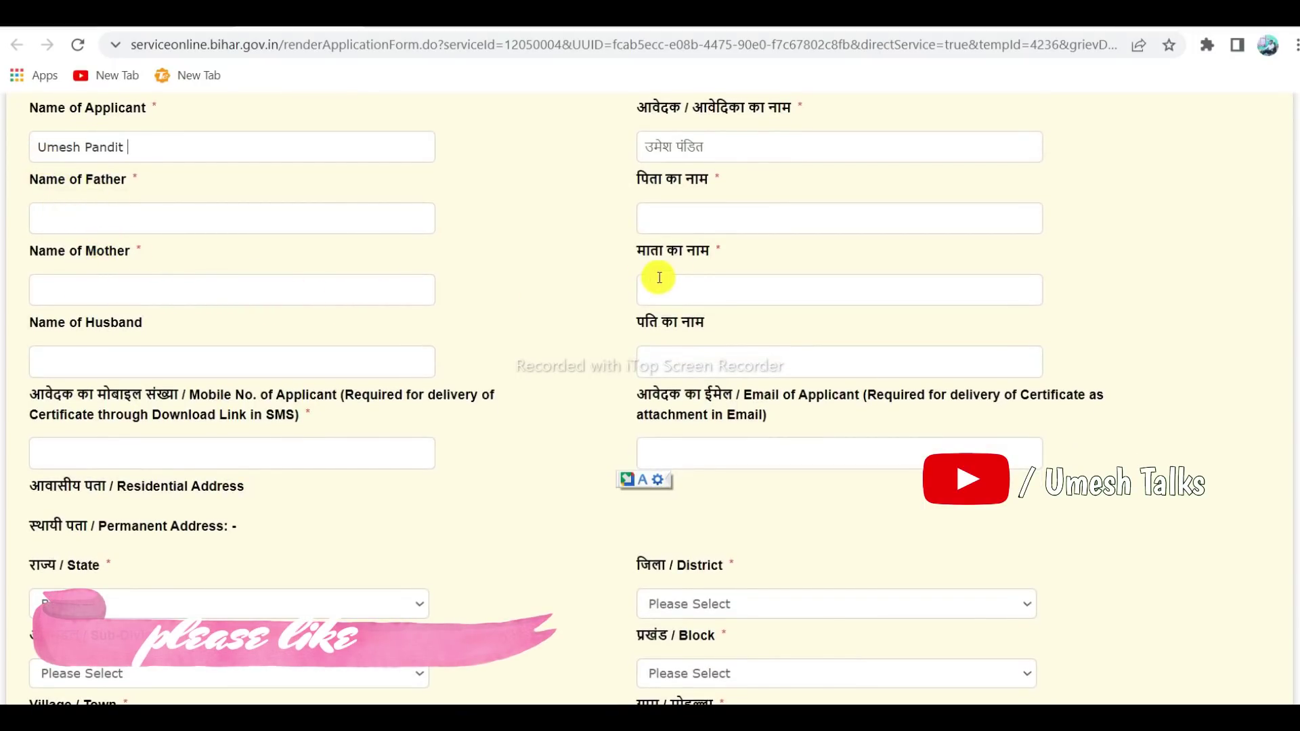
{"action": "scroll", "coordinate": [566, 324], "scroll_direction": "down", "scroll_amount": 1}
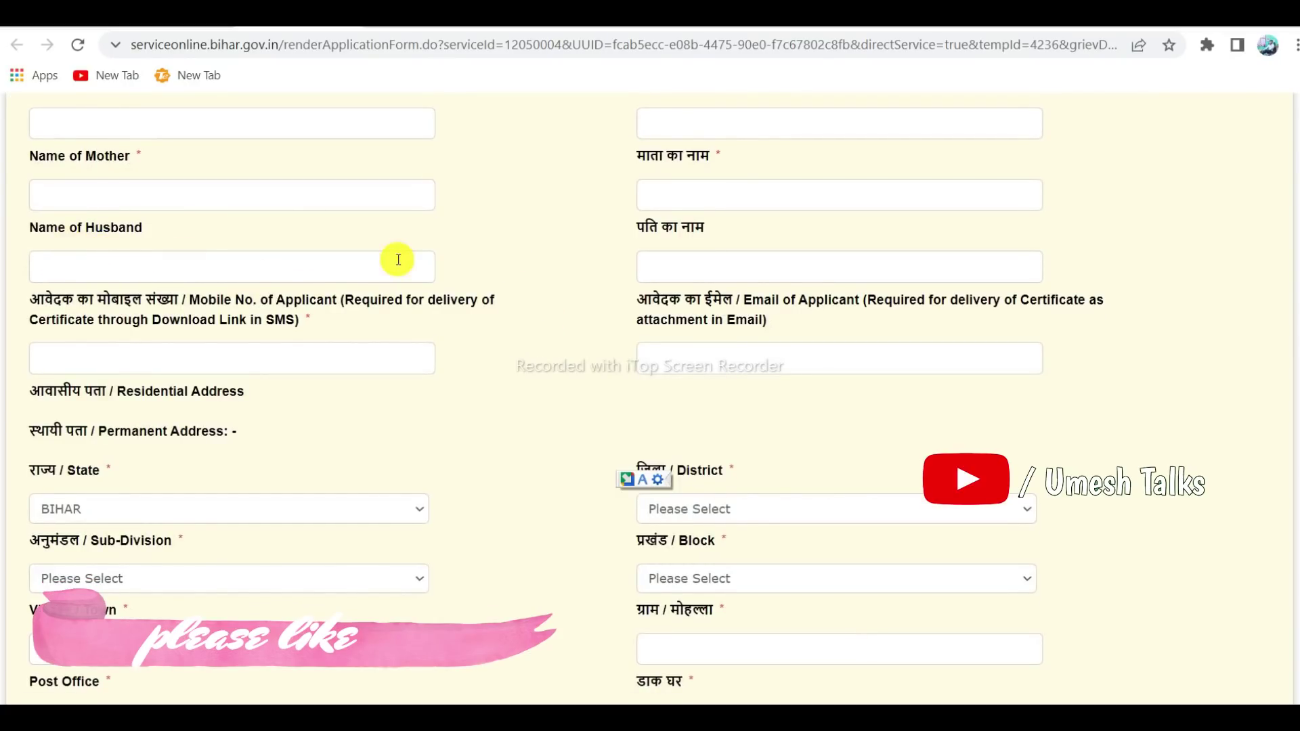
{"action": "scroll", "coordinate": [472, 296], "scroll_direction": "down", "scroll_amount": 1}
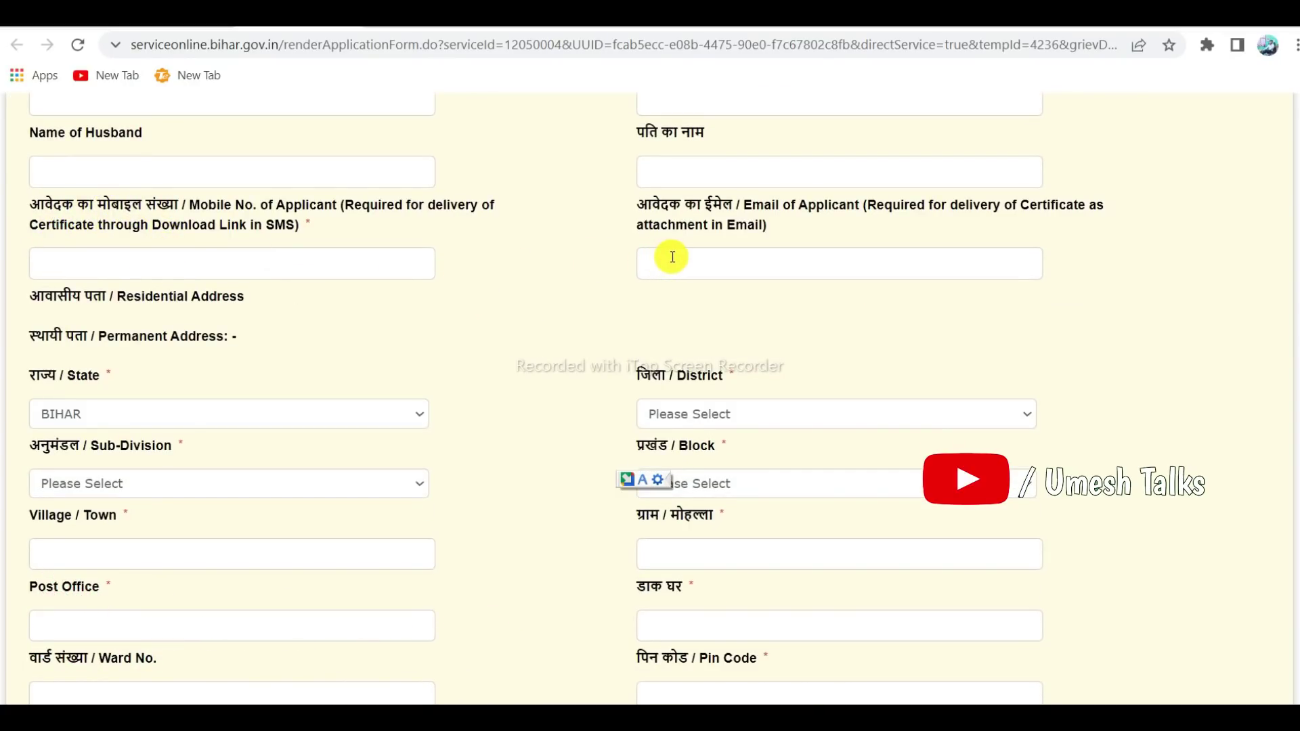
{"action": "scroll", "coordinate": [500, 298], "scroll_direction": "down", "scroll_amount": 1}
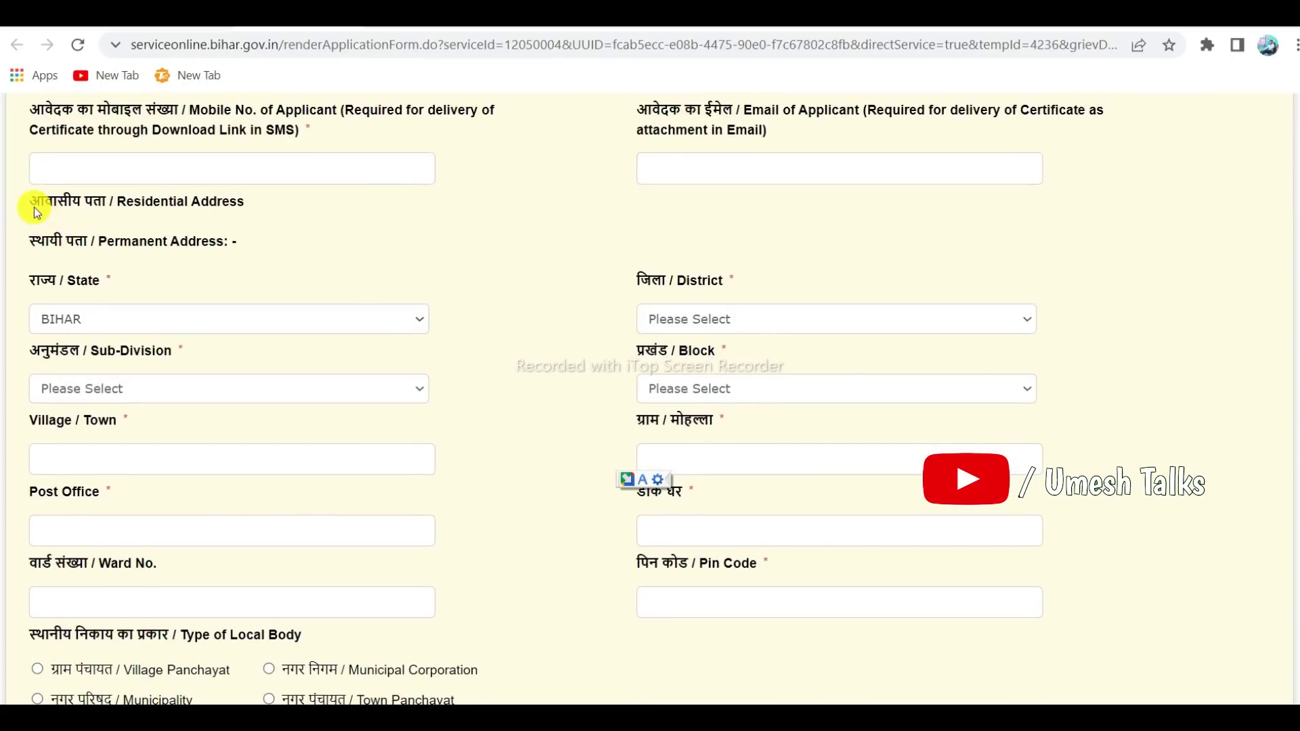
Set permanent address District GOPALGANJ, Sub-Division GOPALGANJ and Block BARAULI
{"action": "left_click_drag", "start_coordinate": [31, 206], "coordinate": [160, 211]}
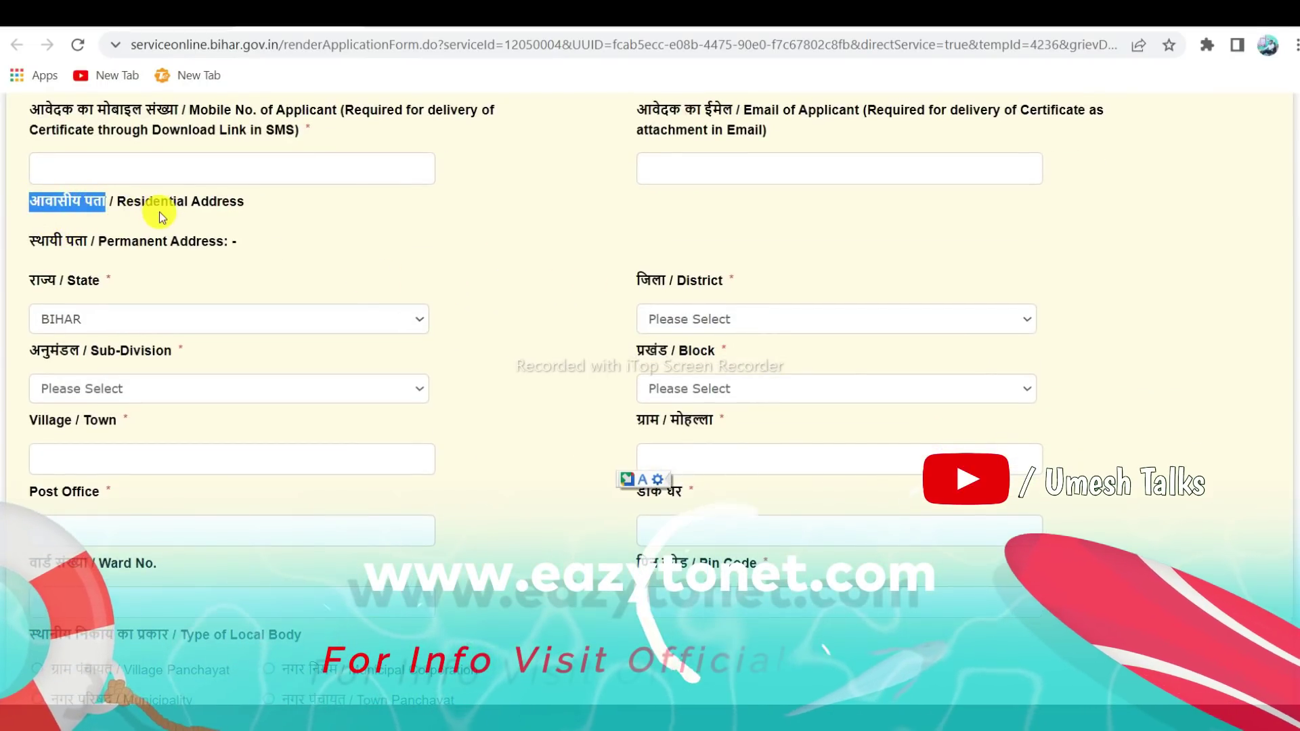
{"action": "left_click", "coordinate": [159, 211]}
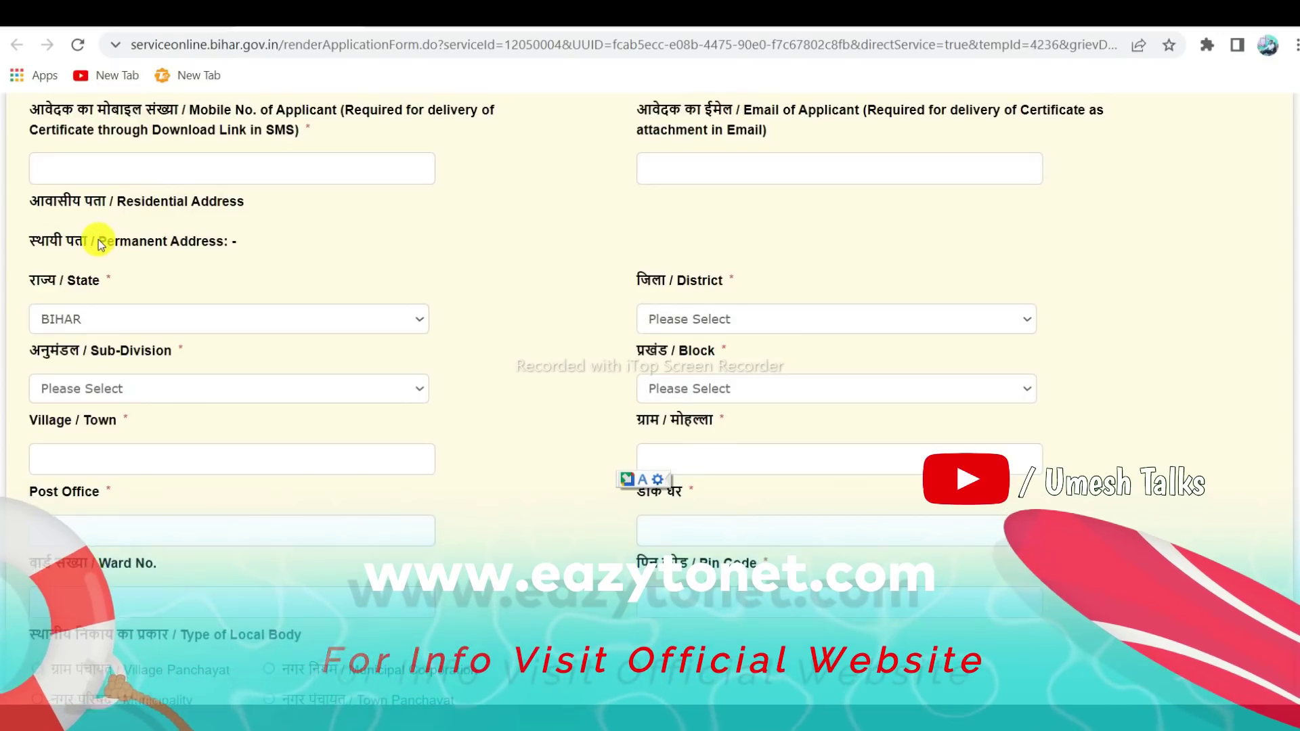
{"action": "scroll", "coordinate": [95, 245], "scroll_direction": "down", "scroll_amount": 1}
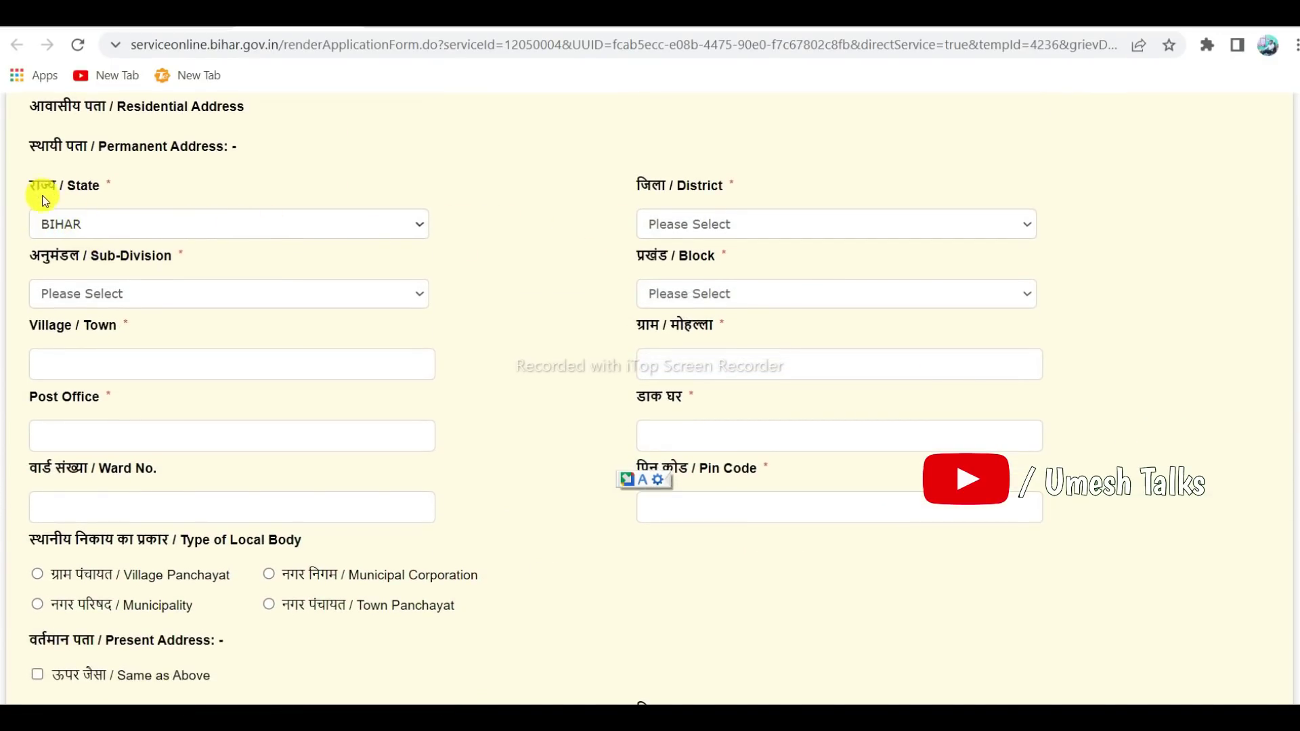
{"action": "left_click", "coordinate": [719, 230]}
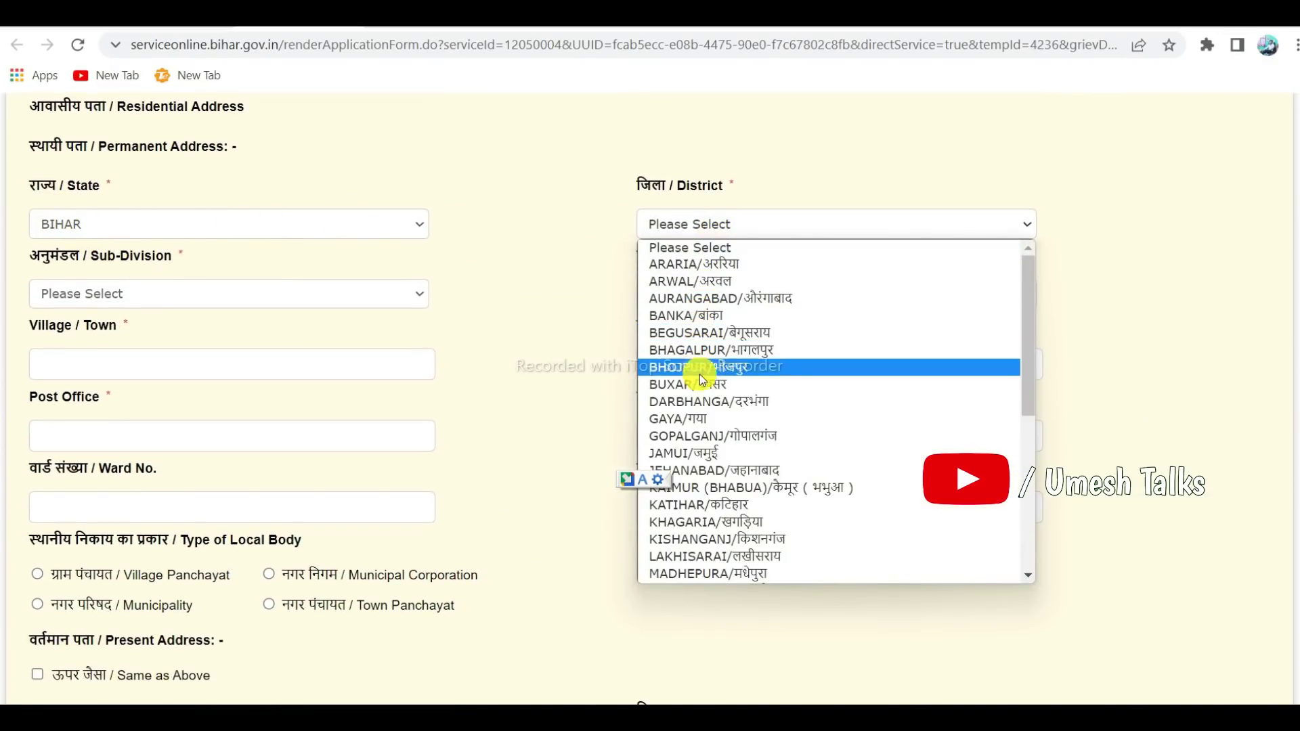
{"action": "left_click", "coordinate": [702, 434]}
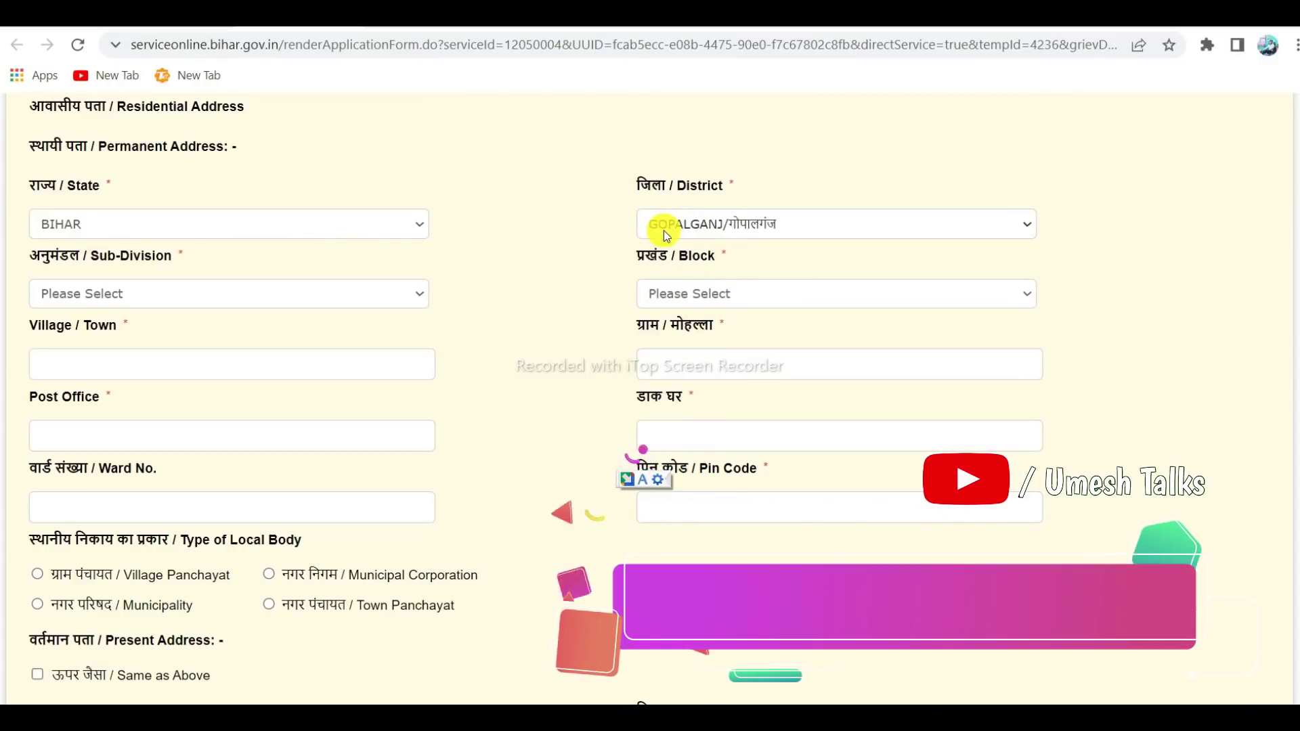
{"action": "left_click", "coordinate": [86, 293]}
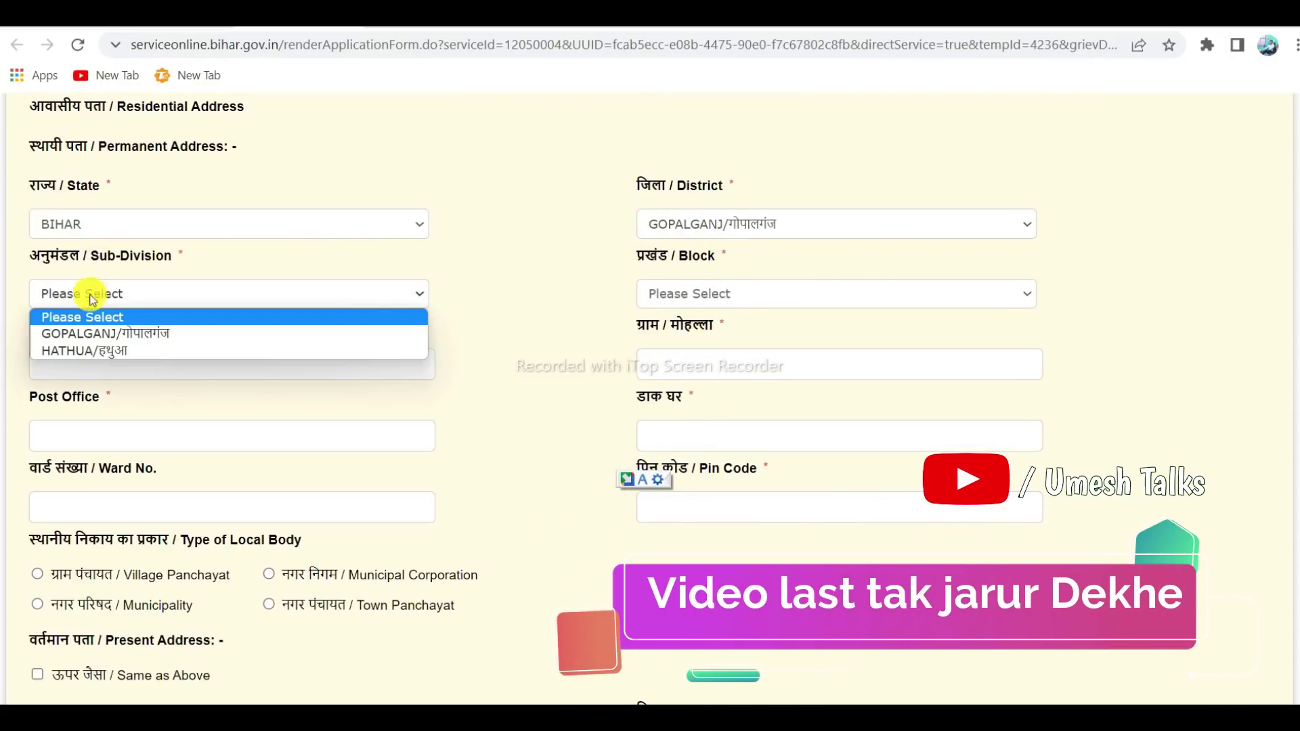
{"action": "left_click", "coordinate": [98, 335]}
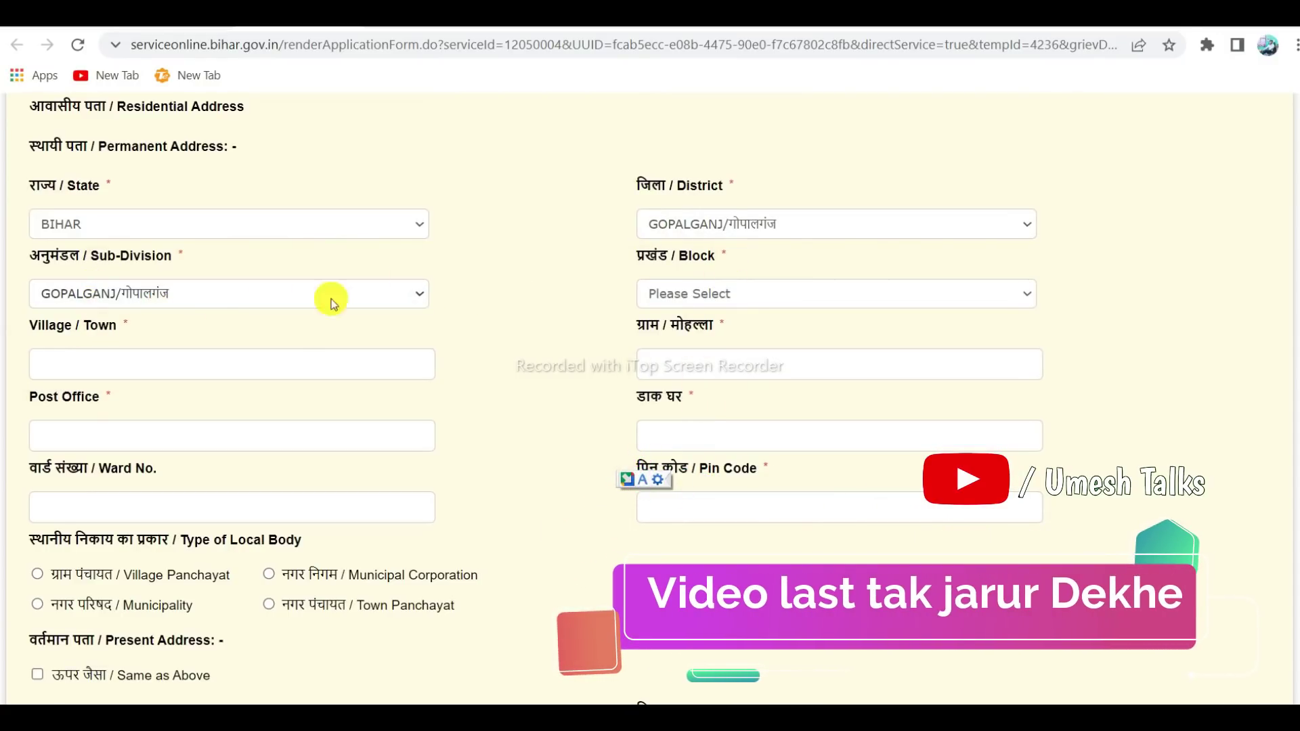
{"action": "left_click", "coordinate": [680, 295]}
{"action": "left_click", "coordinate": [677, 352]}
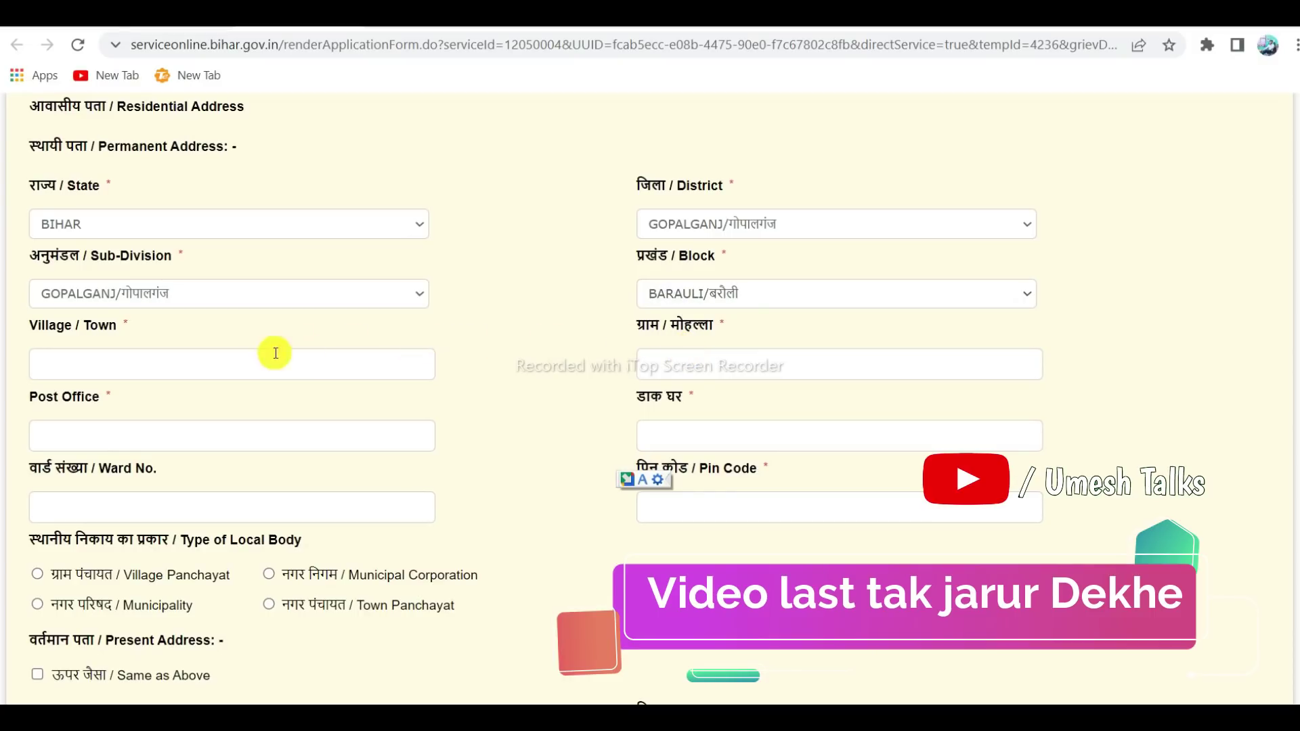
Choose Village Panchayat as the permanent address's local body type, with panchayat KAHLA
{"action": "scroll", "coordinate": [108, 305], "scroll_direction": "down", "scroll_amount": 2}
{"action": "left_click", "coordinate": [81, 262]}
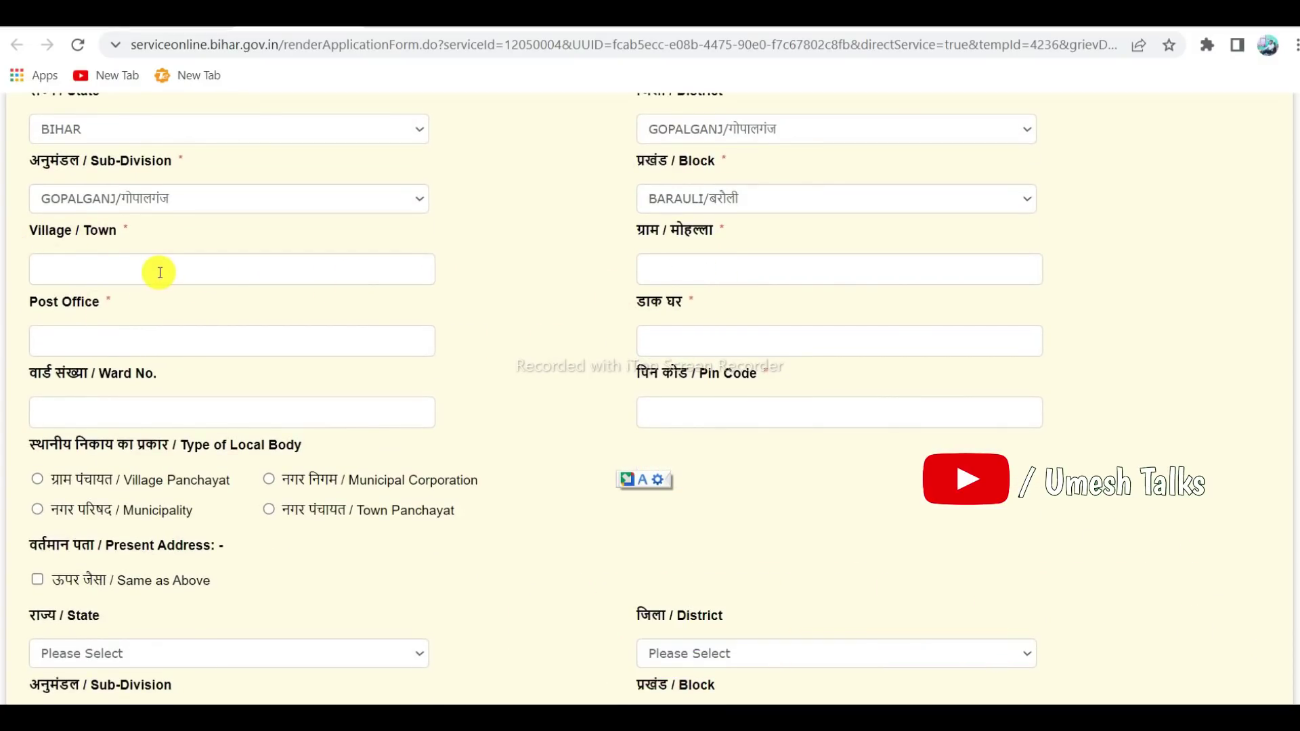
{"action": "scroll", "coordinate": [423, 318], "scroll_direction": "down", "scroll_amount": 1}
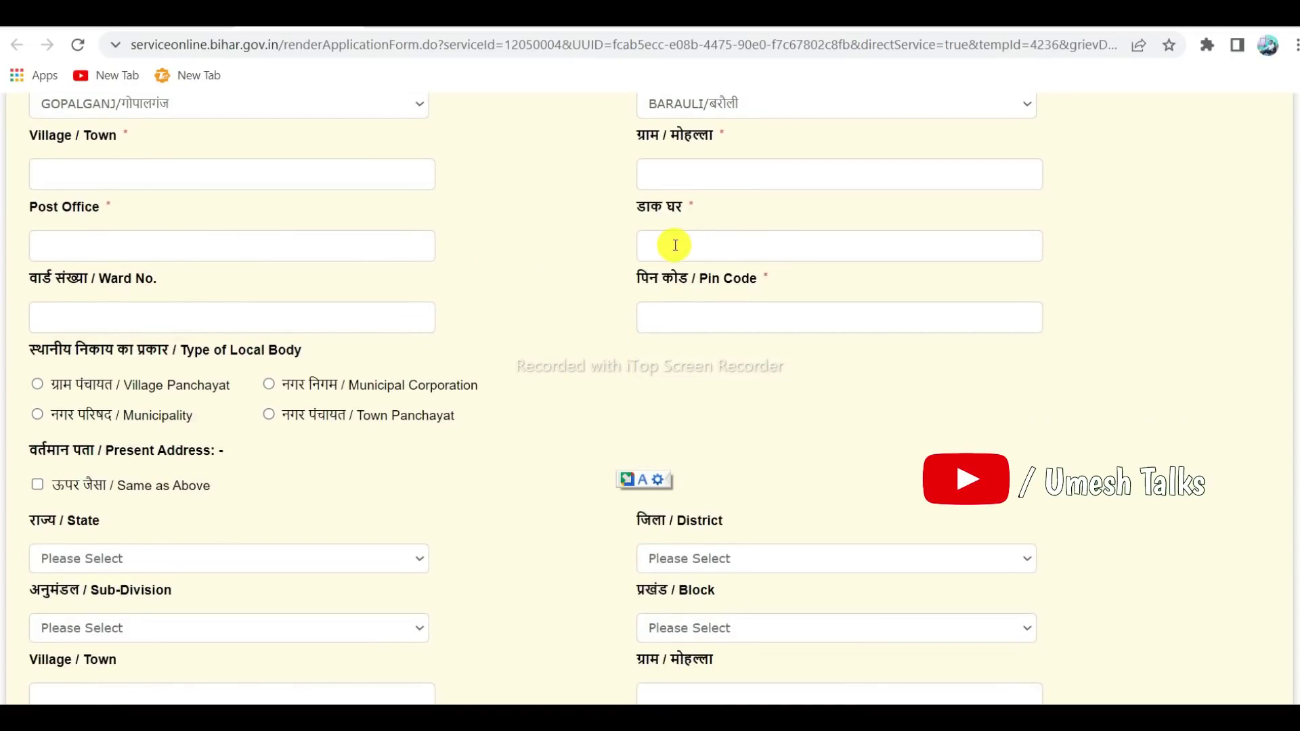
{"action": "scroll", "coordinate": [493, 274], "scroll_direction": "down", "scroll_amount": 1}
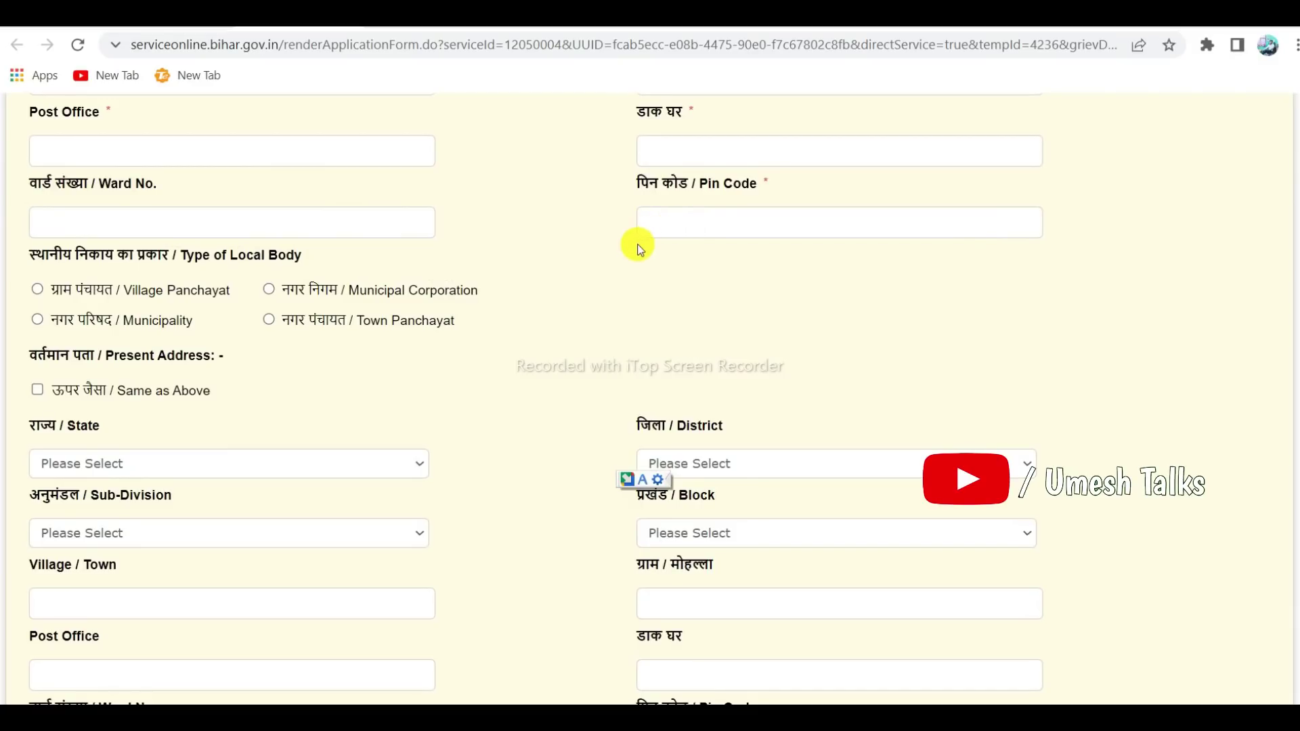
{"action": "scroll", "coordinate": [640, 249], "scroll_direction": "down", "scroll_amount": 1}
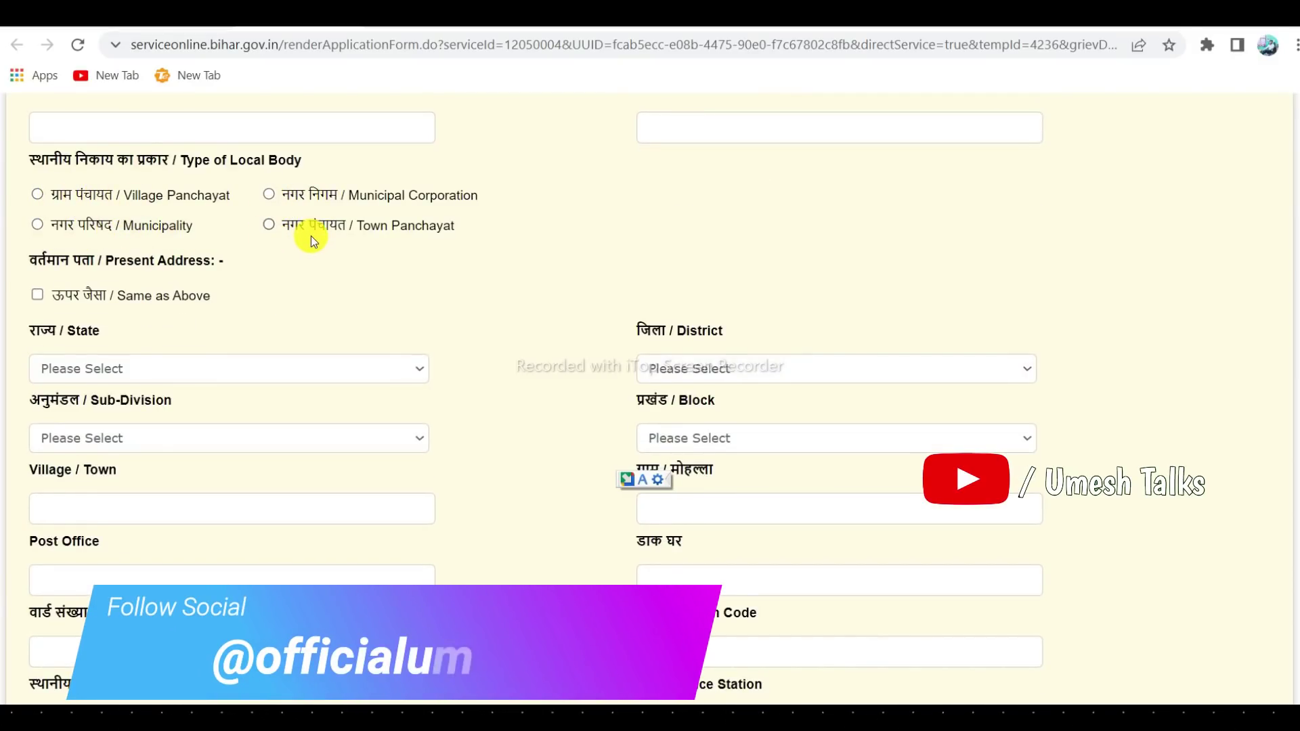
{"action": "left_click", "coordinate": [37, 195]}
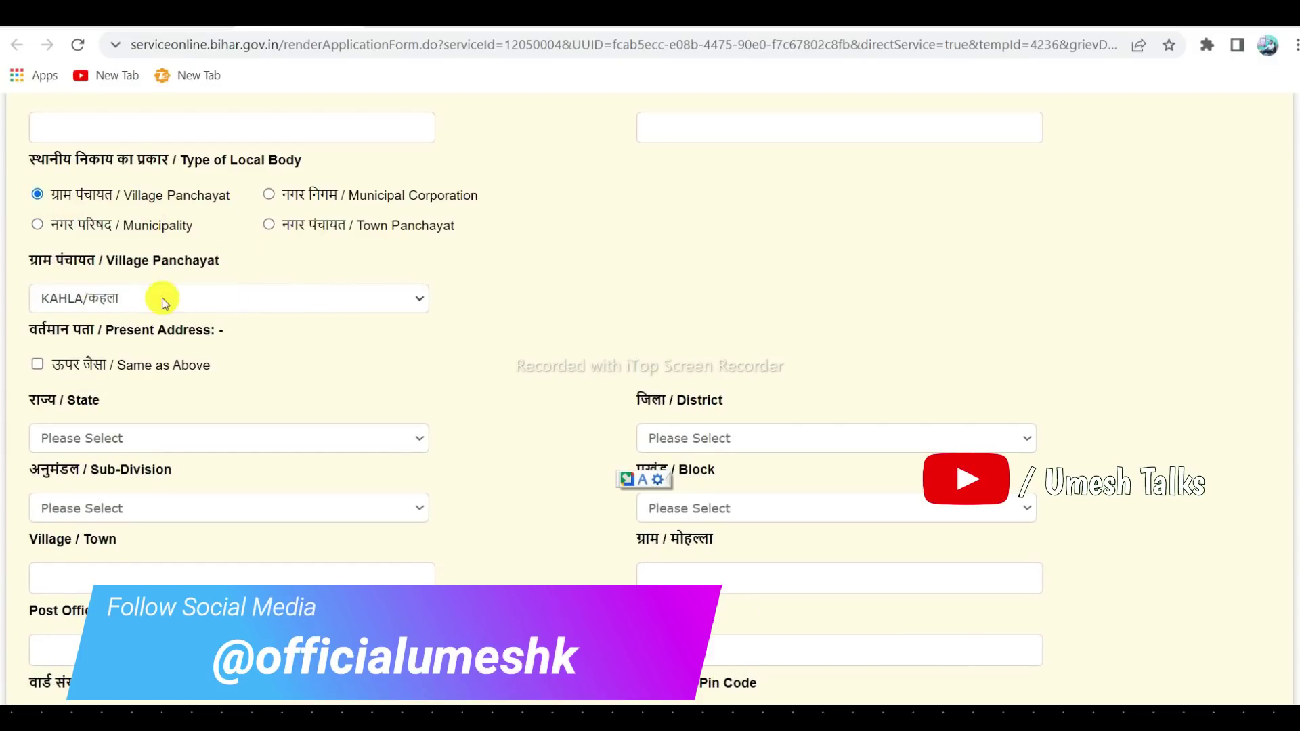
{"action": "scroll", "coordinate": [238, 288], "scroll_direction": "down", "scroll_amount": 1}
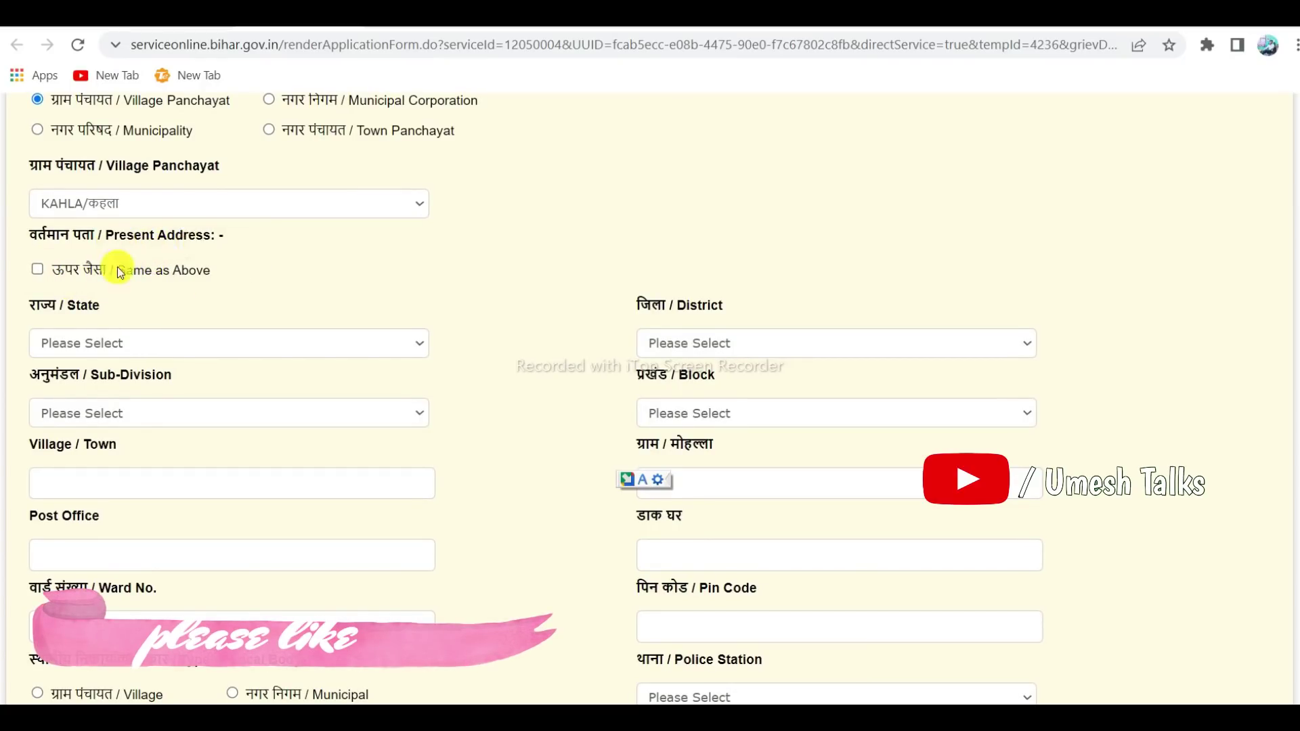
Tick Same as Above so the present address copies BIHAR, GOPALGANJ, BARAULI and KAHLA
{"action": "left_click", "coordinate": [38, 271]}
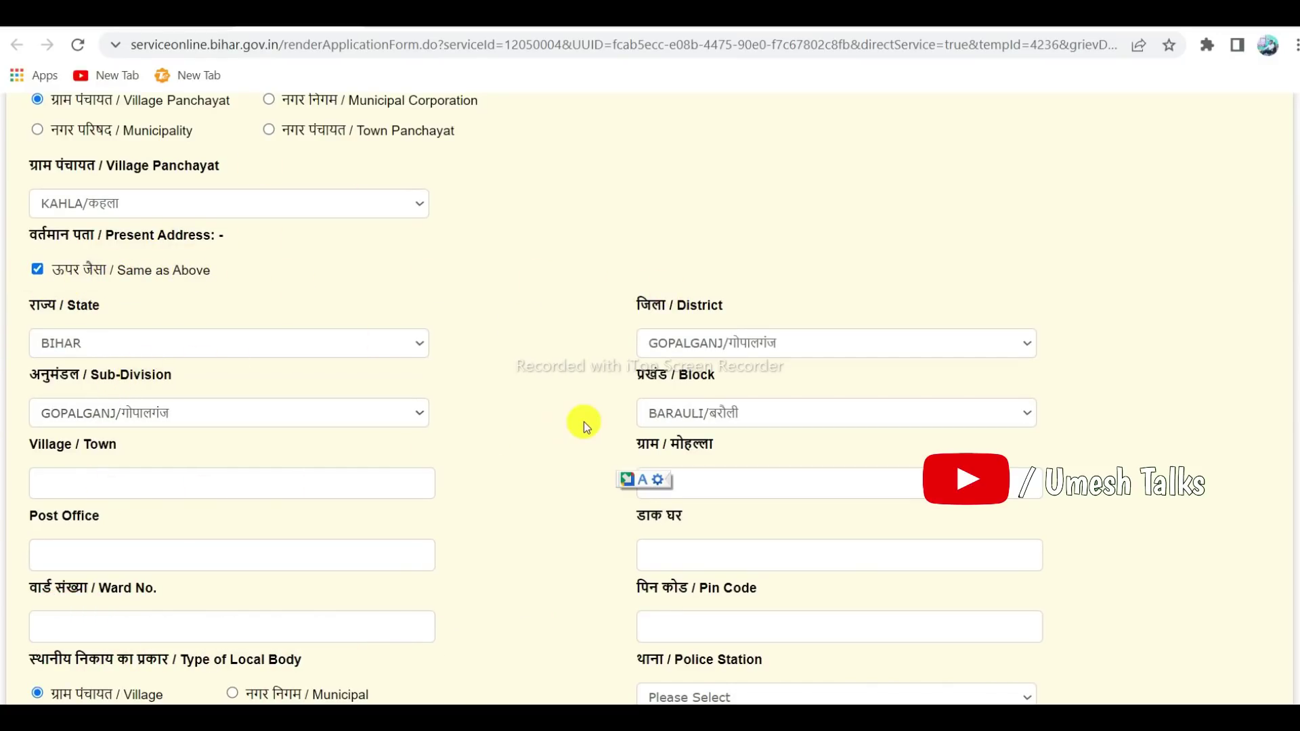
{"action": "scroll", "coordinate": [590, 420], "scroll_direction": "down", "scroll_amount": 8}
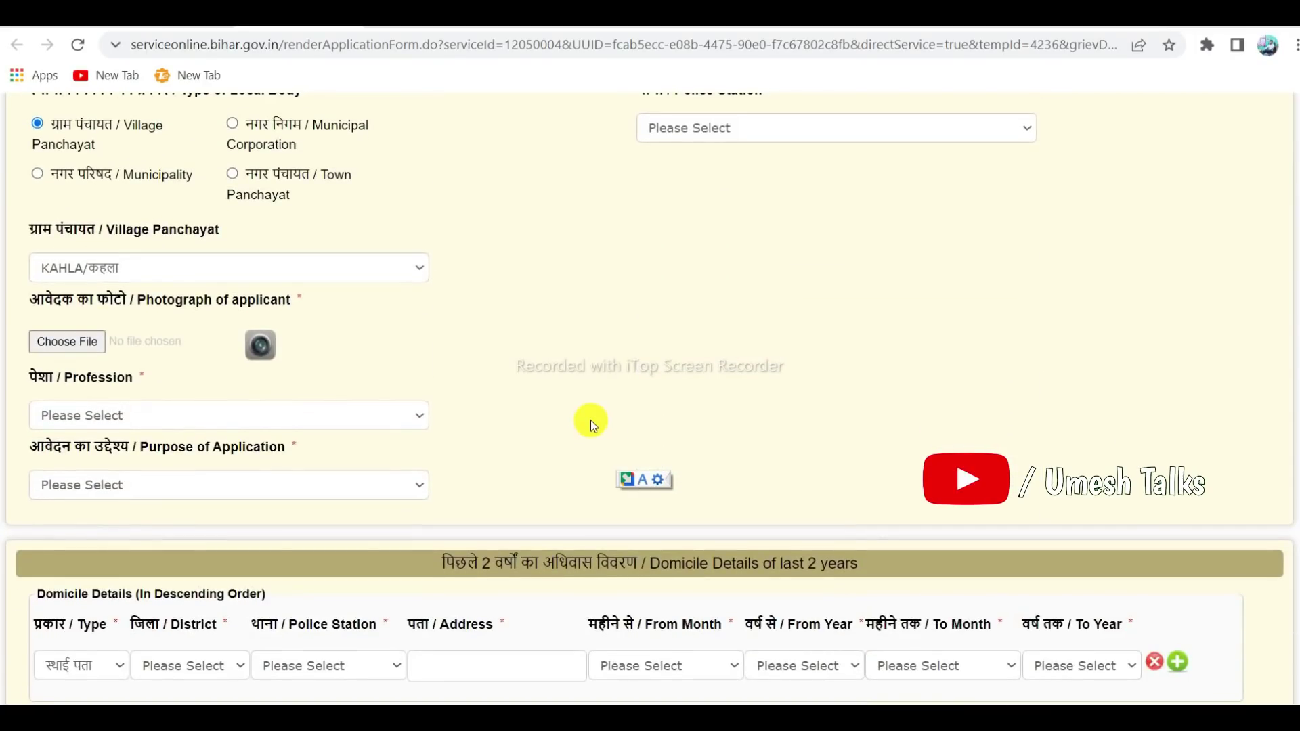
Attach photo pp.jpg, set Profession to Business and Purpose to the other-work option
{"action": "left_click", "coordinate": [73, 343]}
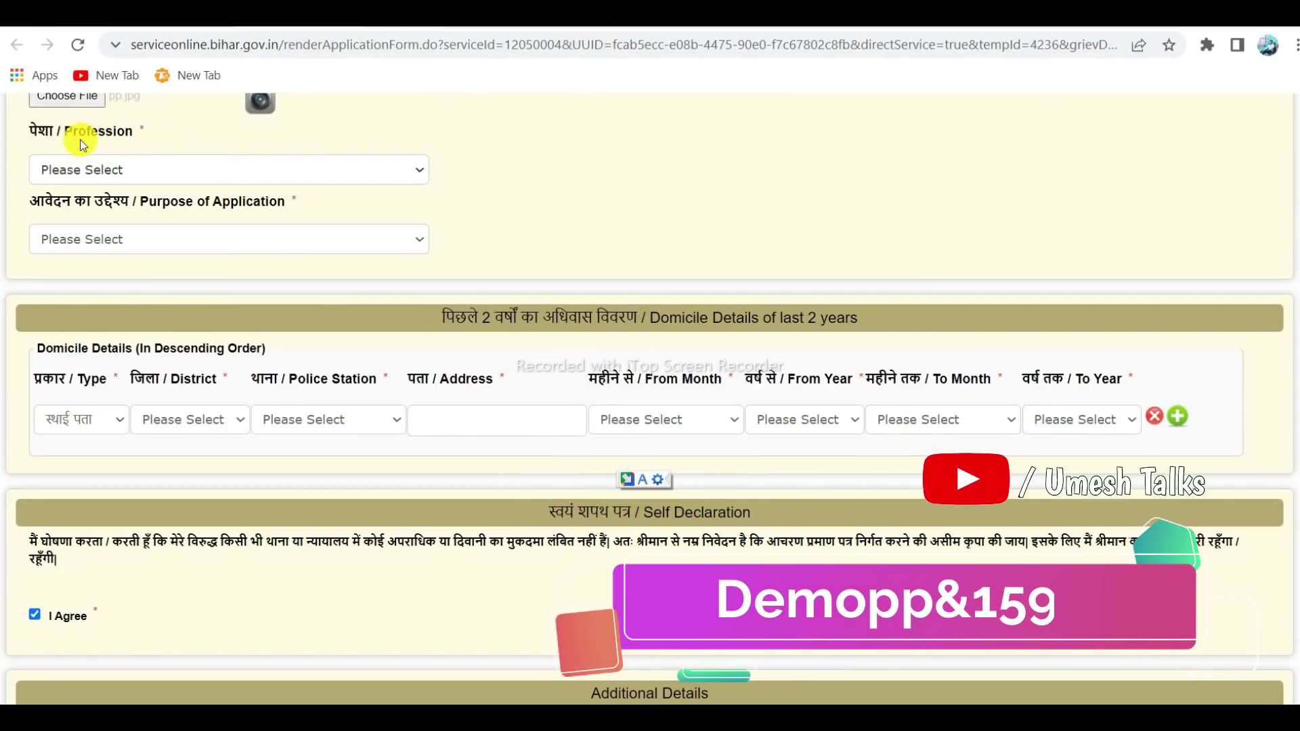
{"action": "left_click", "coordinate": [99, 169]}
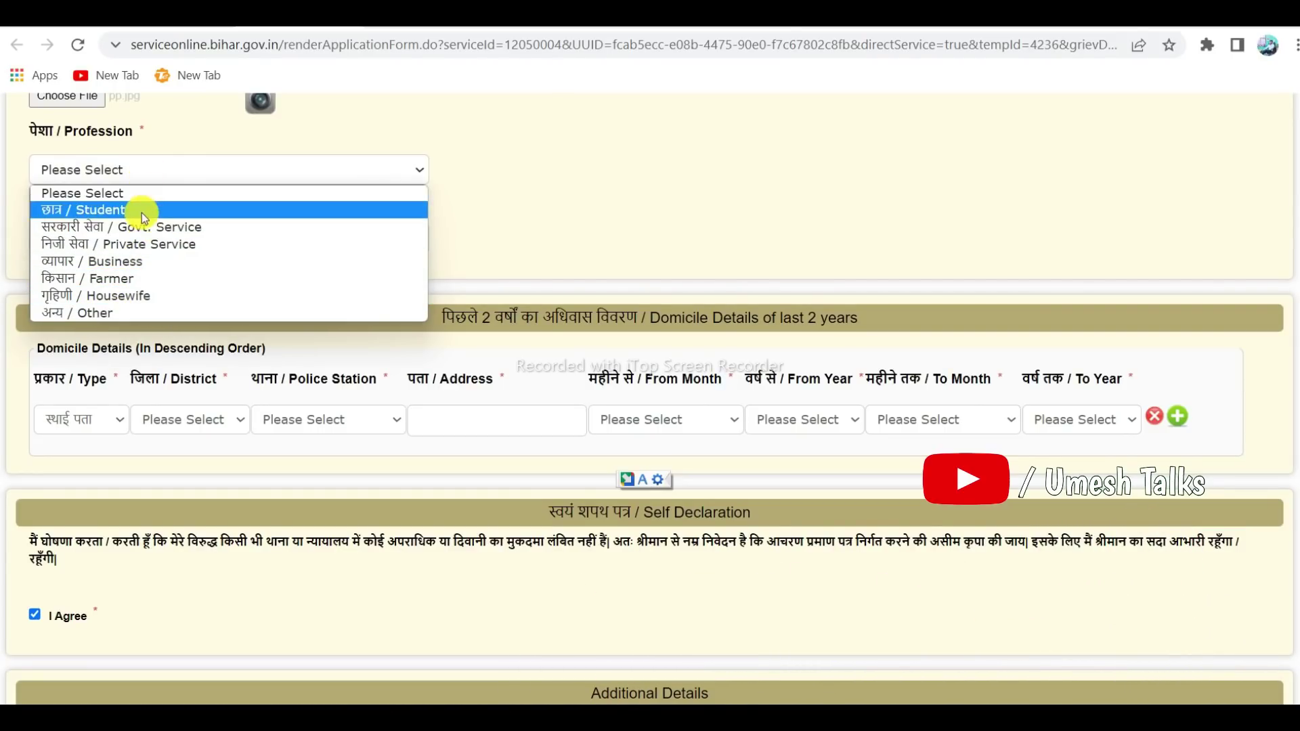
{"action": "left_click", "coordinate": [131, 270]}
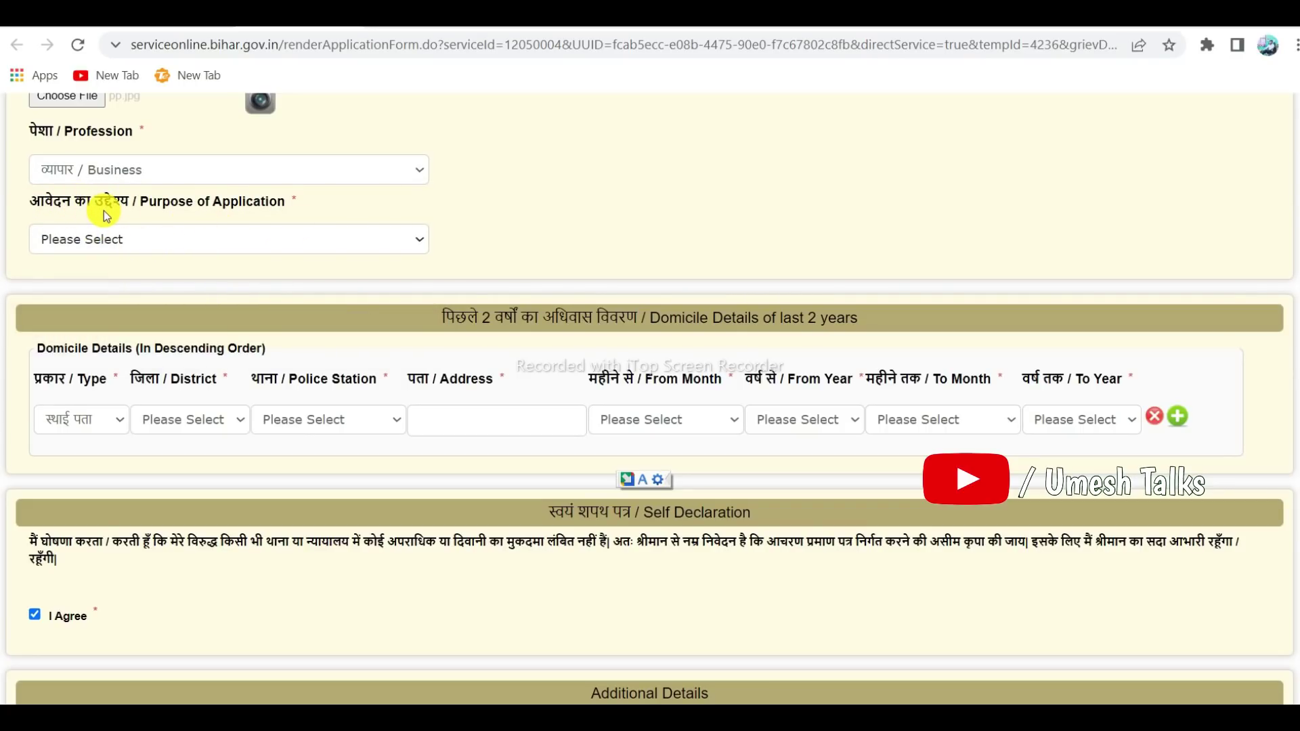
{"action": "left_click", "coordinate": [129, 239]}
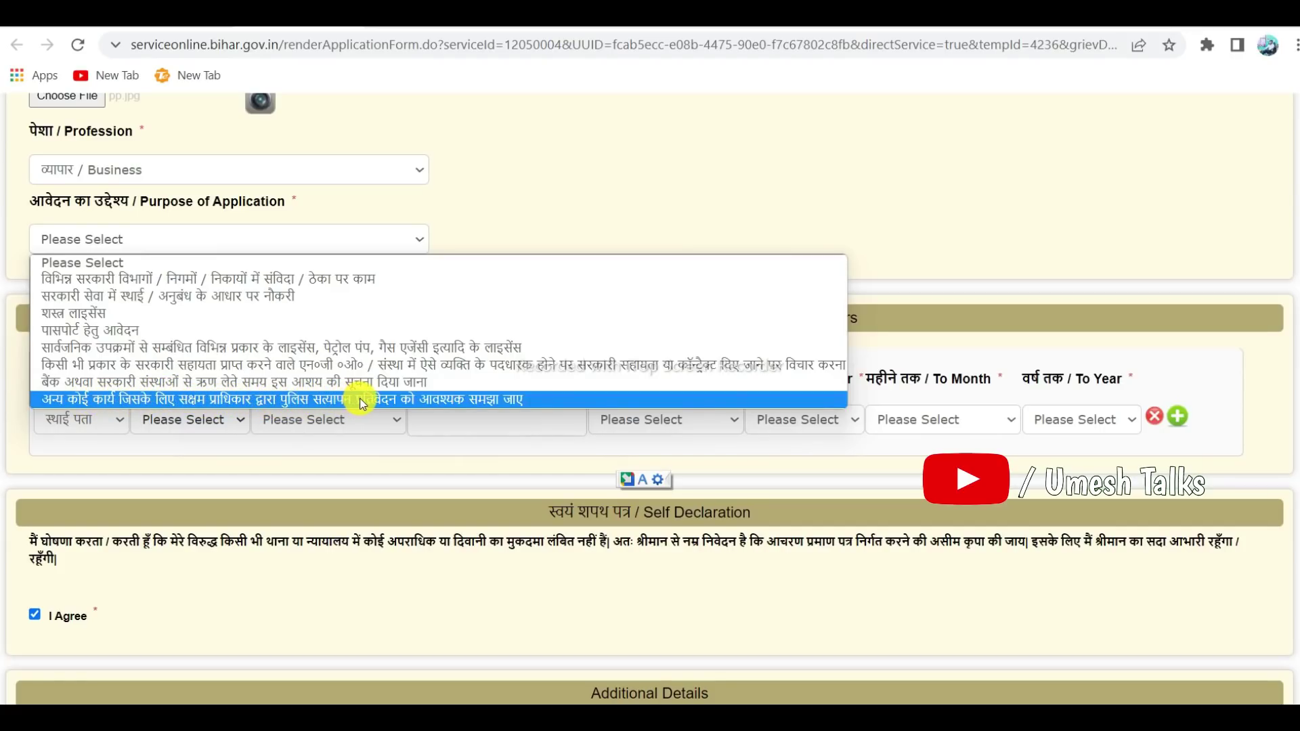
{"action": "left_click", "coordinate": [425, 400]}
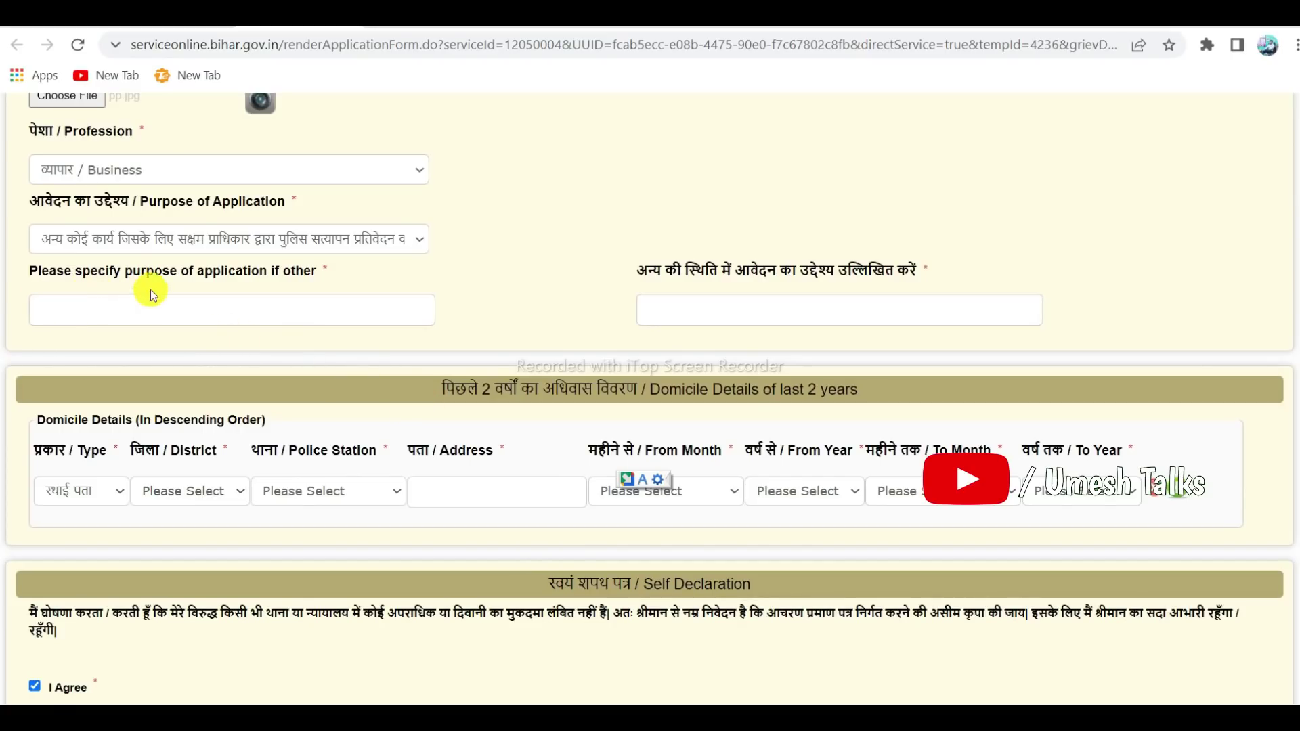
{"action": "left_click", "coordinate": [83, 314]}
{"action": "left_click", "coordinate": [692, 308]}
Set the domicile row to स्थाई पता, district GOPALGANJ and police station Barauli/बरौली
{"action": "scroll", "coordinate": [592, 278], "scroll_direction": "down", "scroll_amount": 4}
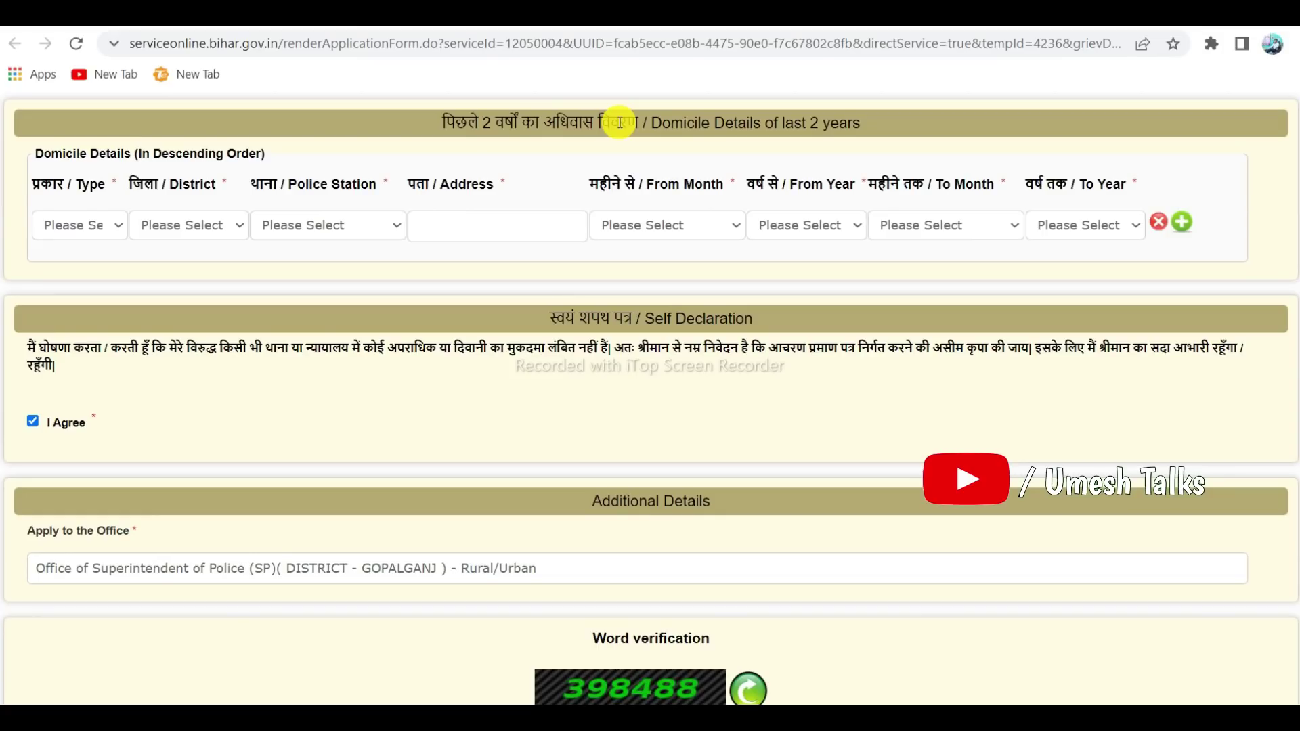
{"action": "left_click", "coordinate": [84, 226]}
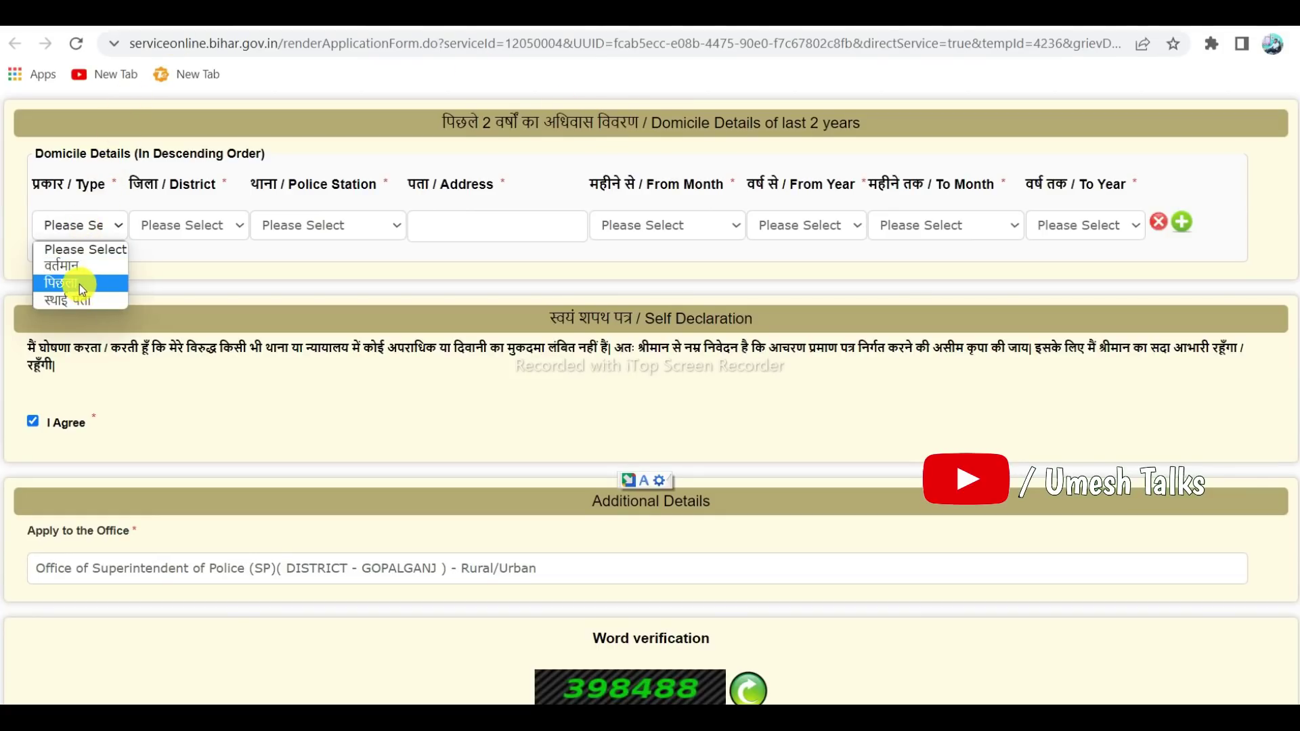
{"action": "left_click", "coordinate": [54, 283]}
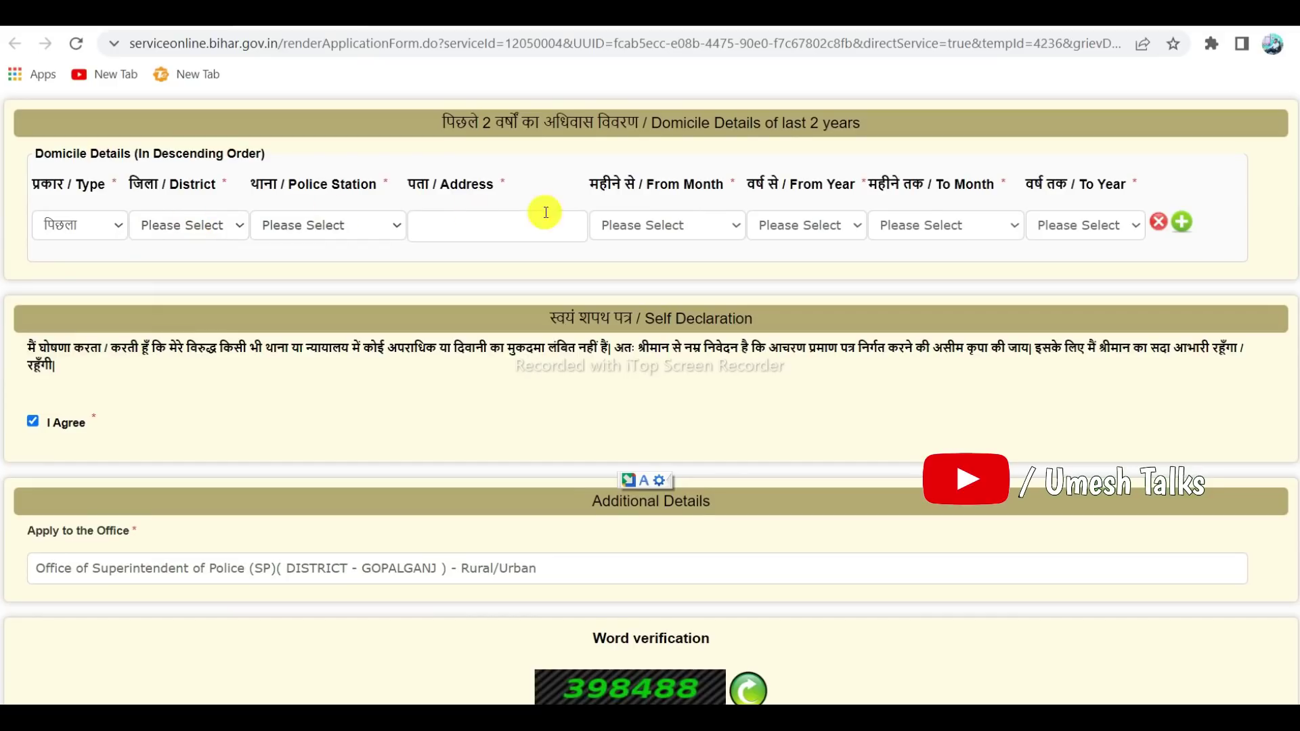
{"action": "left_click", "coordinate": [181, 226]}
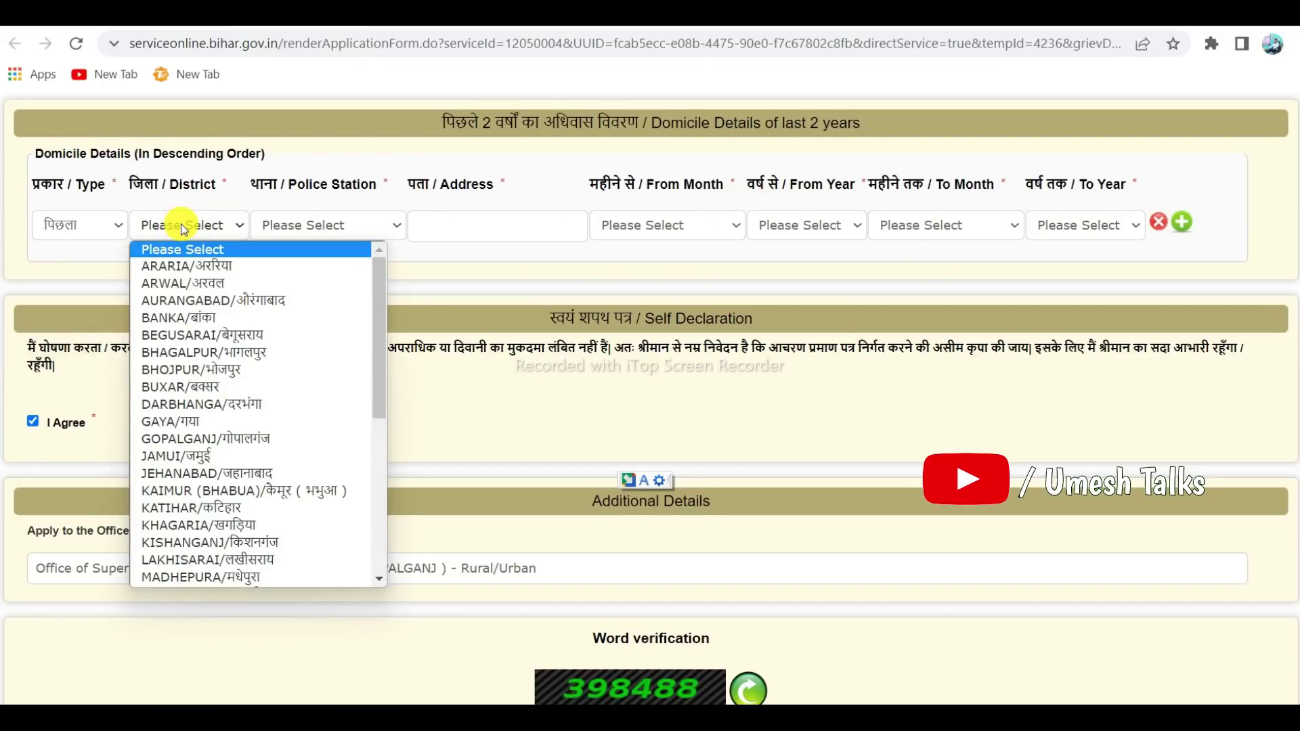
{"action": "left_click", "coordinate": [425, 268]}
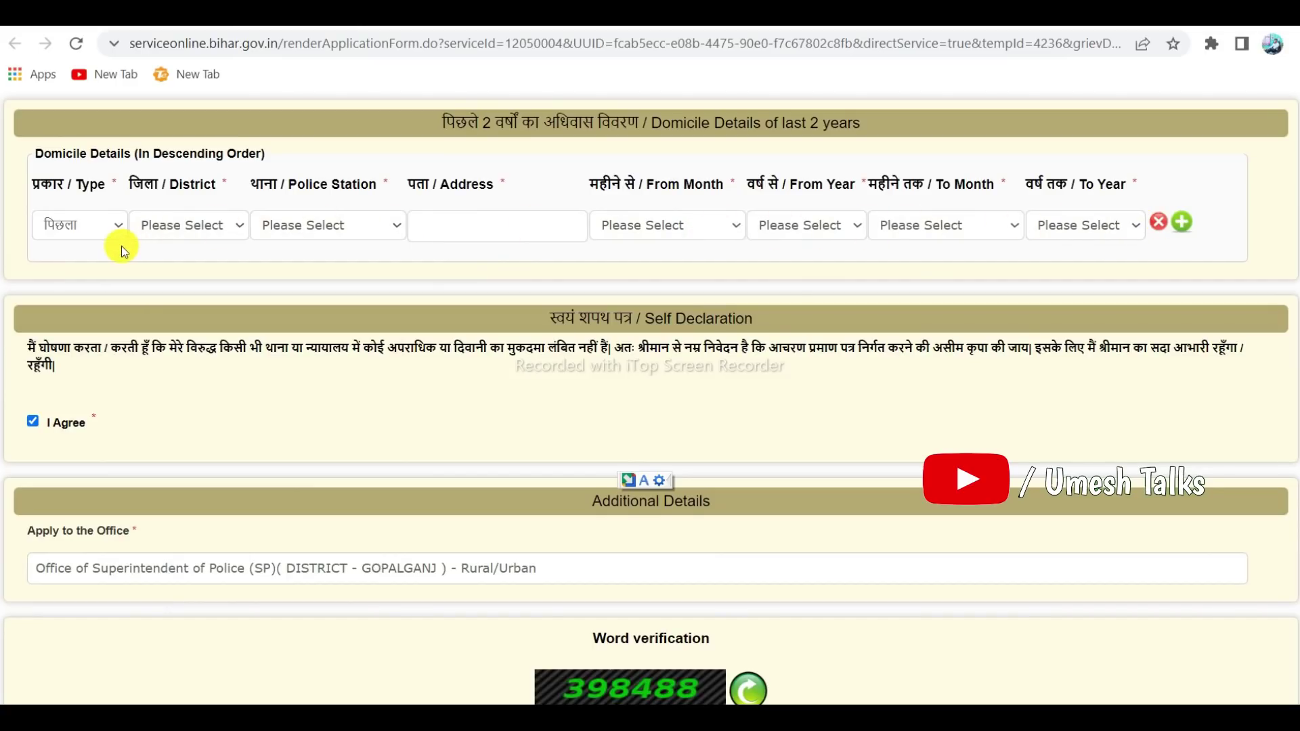
{"action": "left_click", "coordinate": [86, 227]}
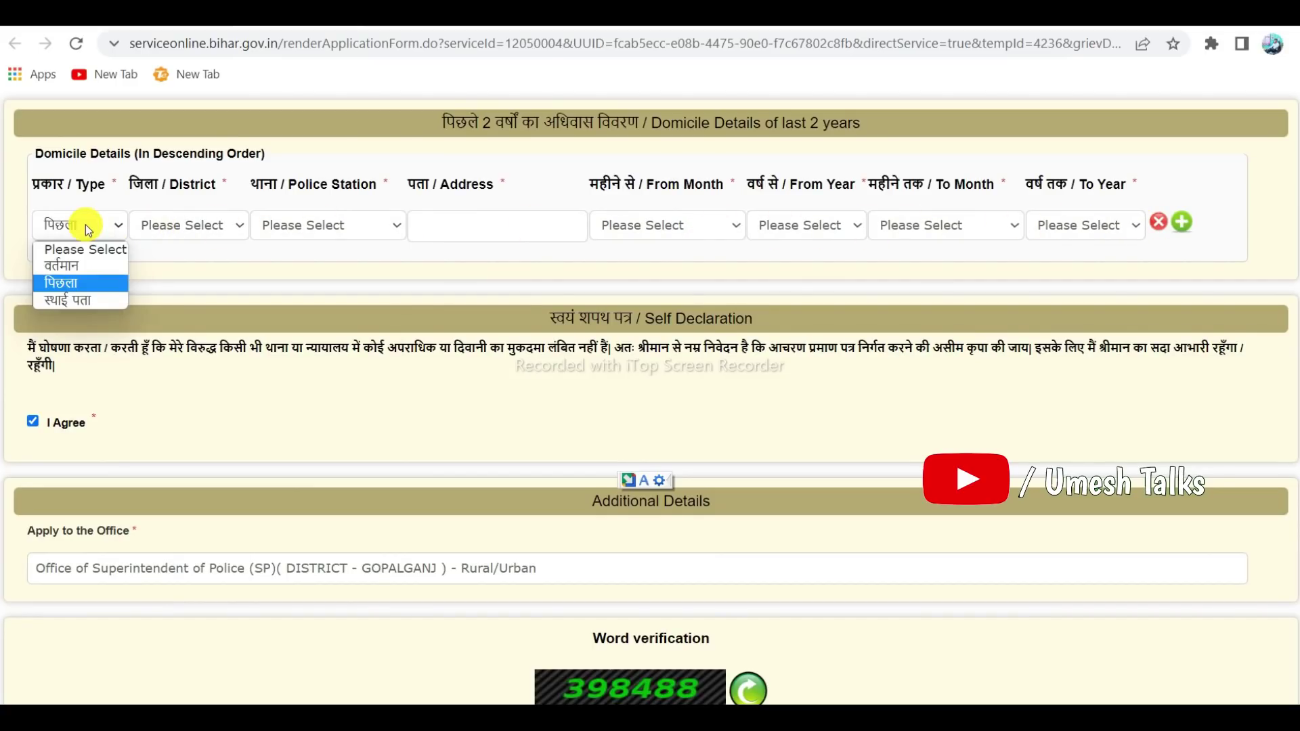
{"action": "left_click", "coordinate": [57, 303]}
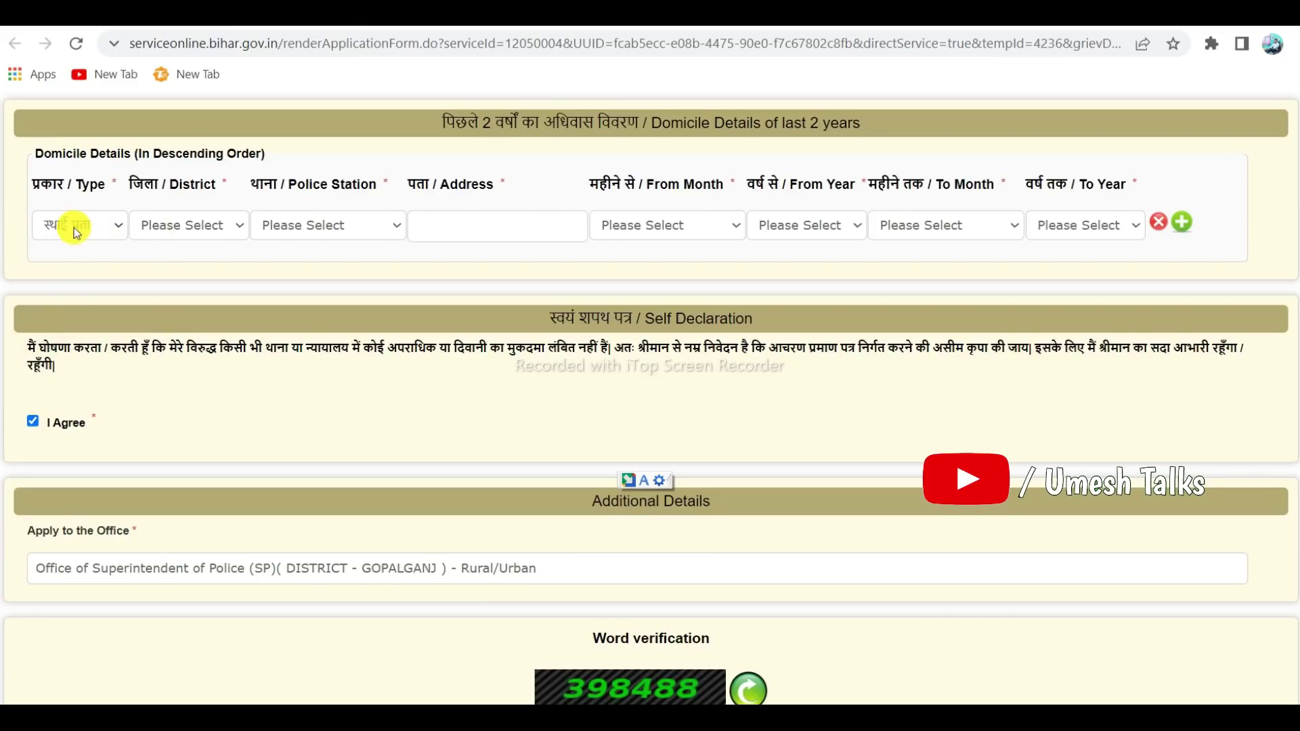
{"action": "left_click", "coordinate": [76, 232]}
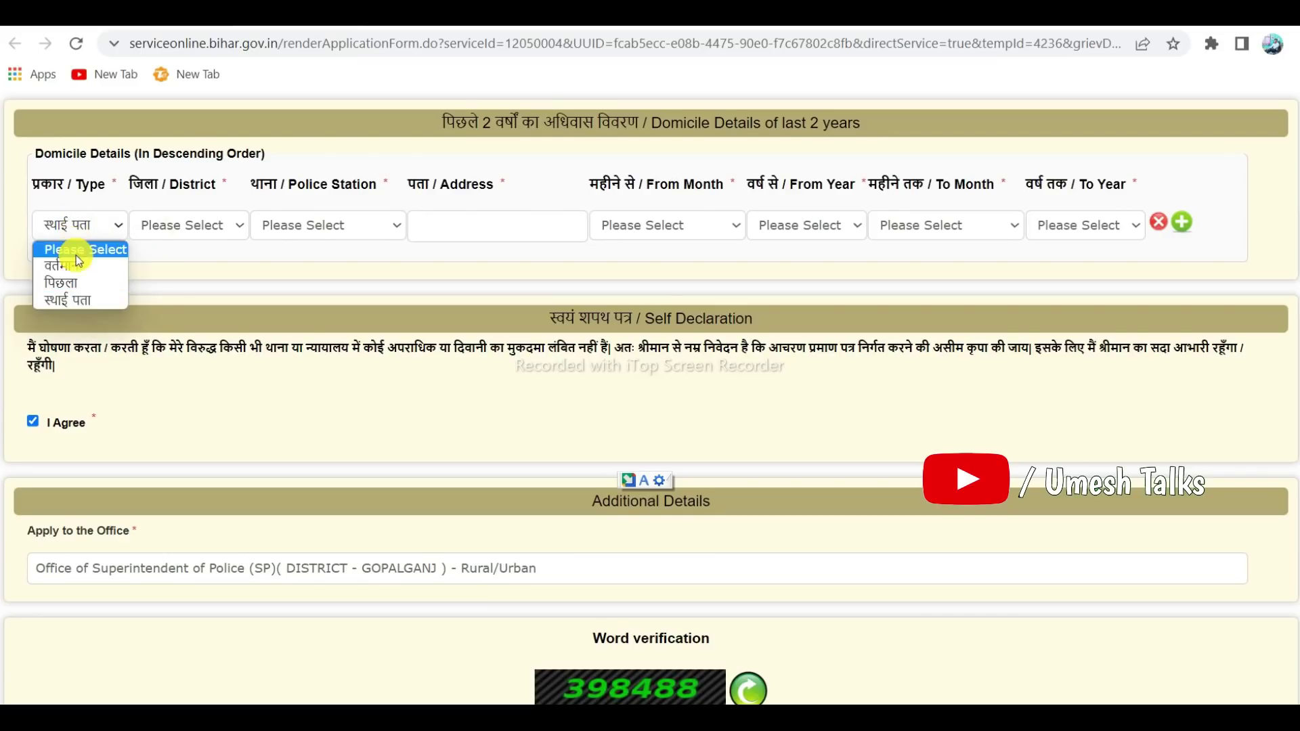
{"action": "left_click", "coordinate": [59, 301]}
{"action": "left_click", "coordinate": [191, 229]}
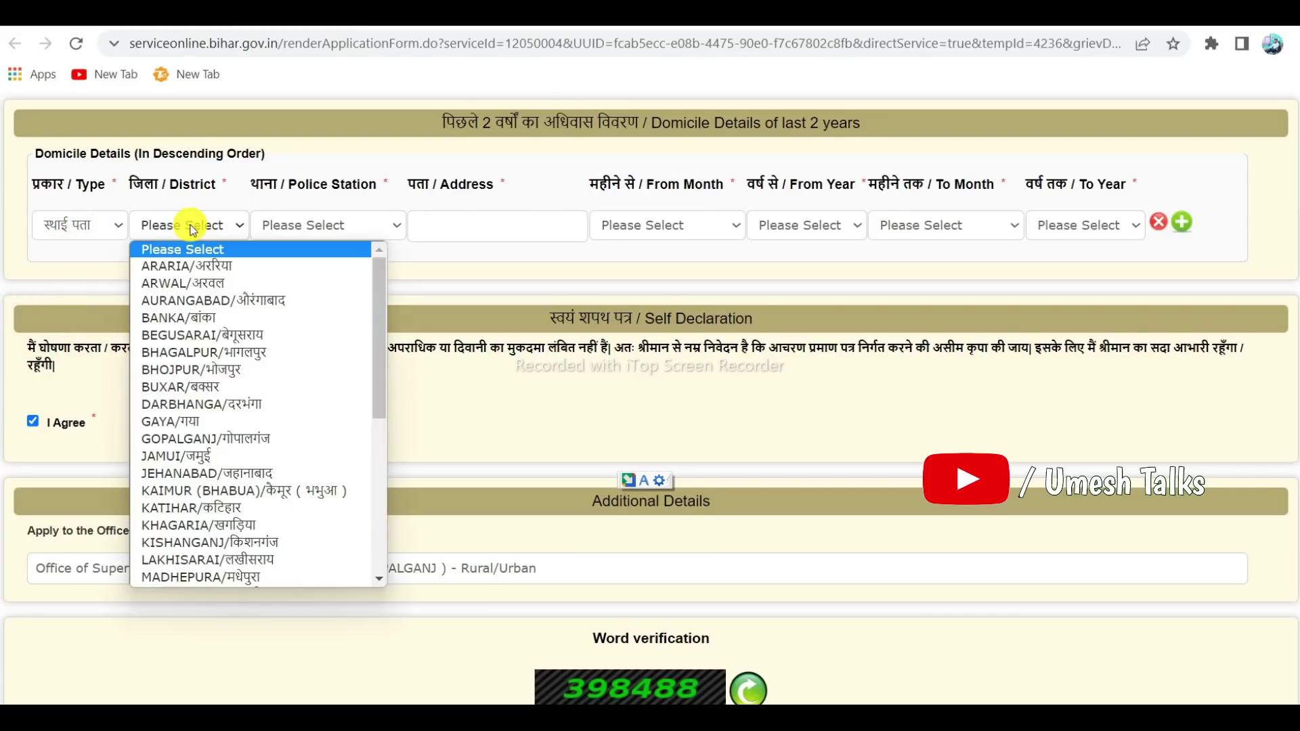
{"action": "left_click", "coordinate": [195, 439]}
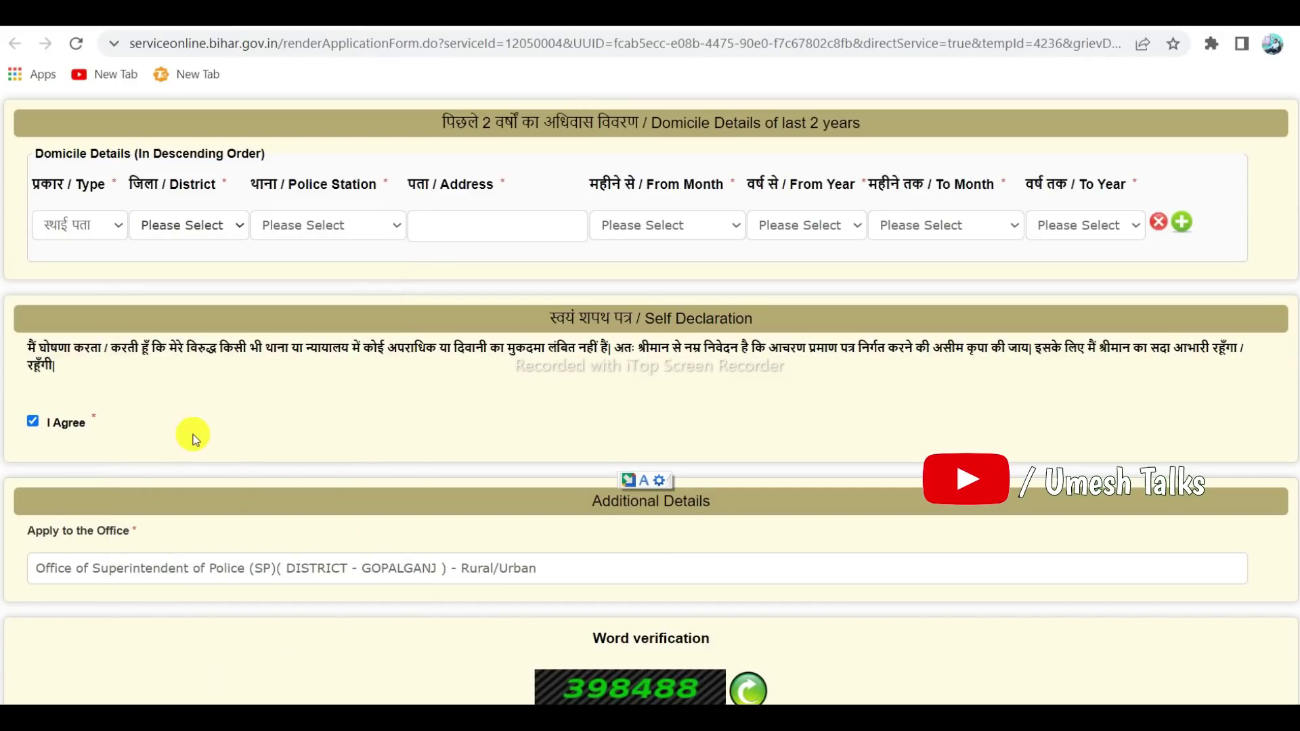
{"action": "left_click", "coordinate": [285, 230]}
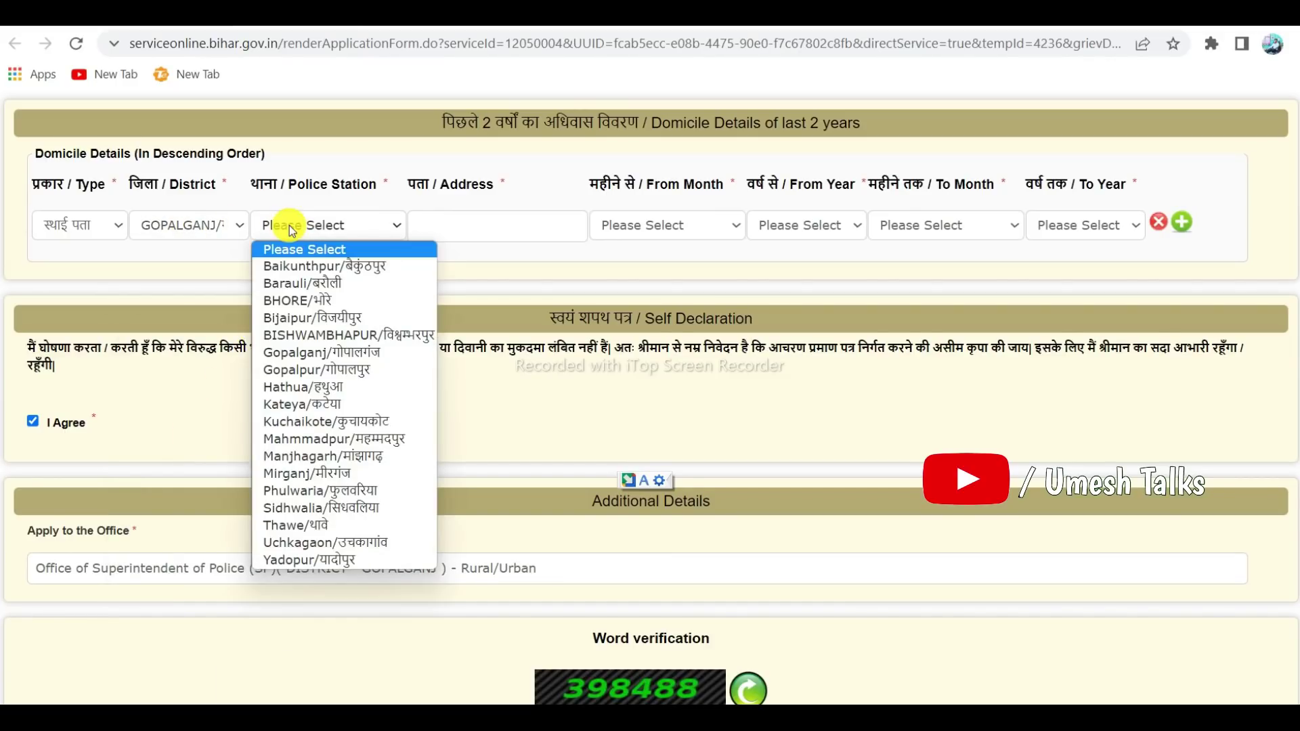
{"action": "left_click", "coordinate": [296, 266]}
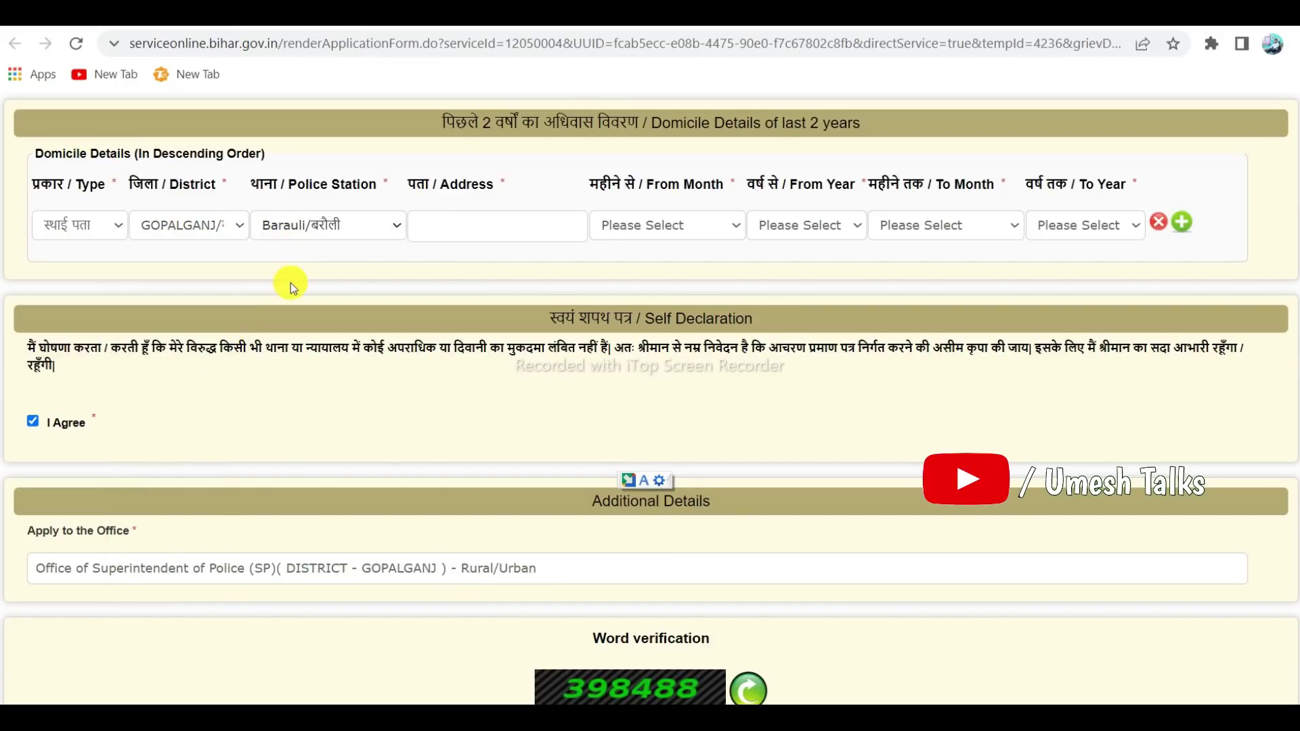
Set the domicile period from फरवरी 2020 to फरवरी 2022, clearing the month alert
{"action": "left_click", "coordinate": [465, 230]}
{"action": "left_click", "coordinate": [577, 189]}
{"action": "left_click", "coordinate": [666, 223]}
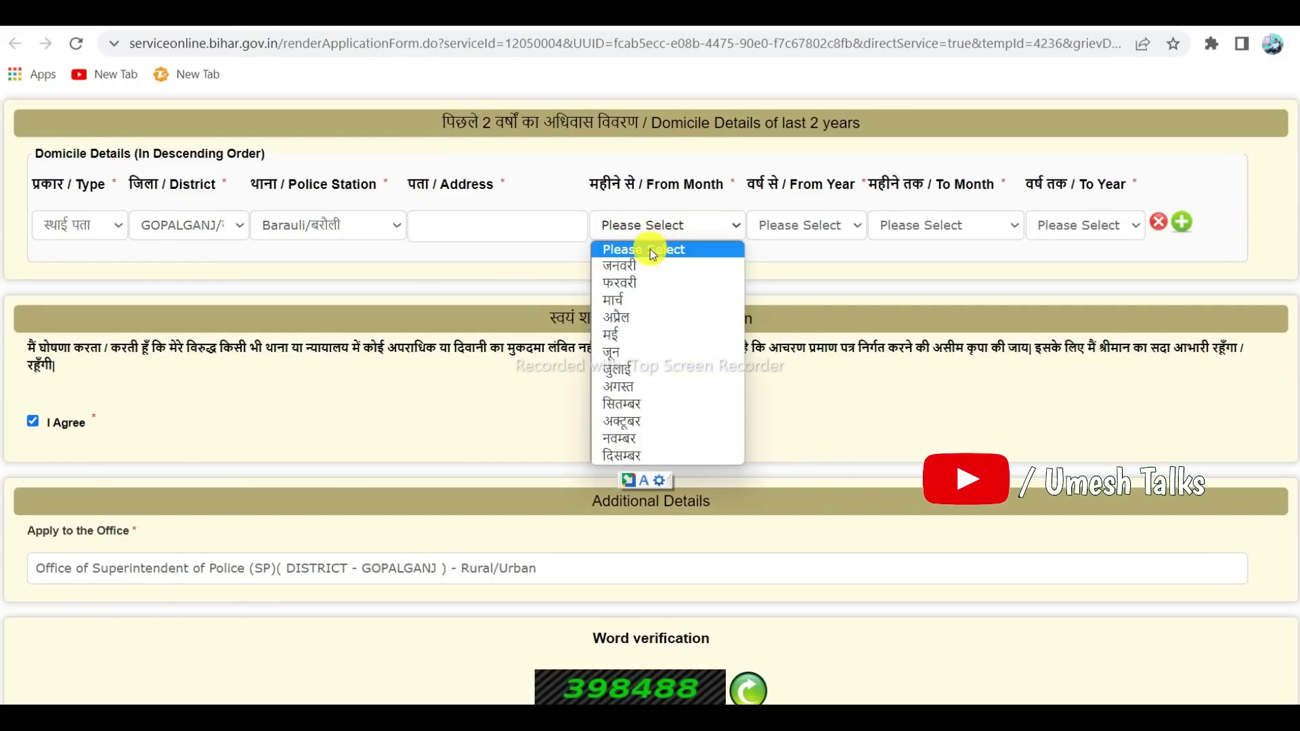
{"action": "left_click", "coordinate": [632, 280]}
{"action": "left_click", "coordinate": [778, 226]}
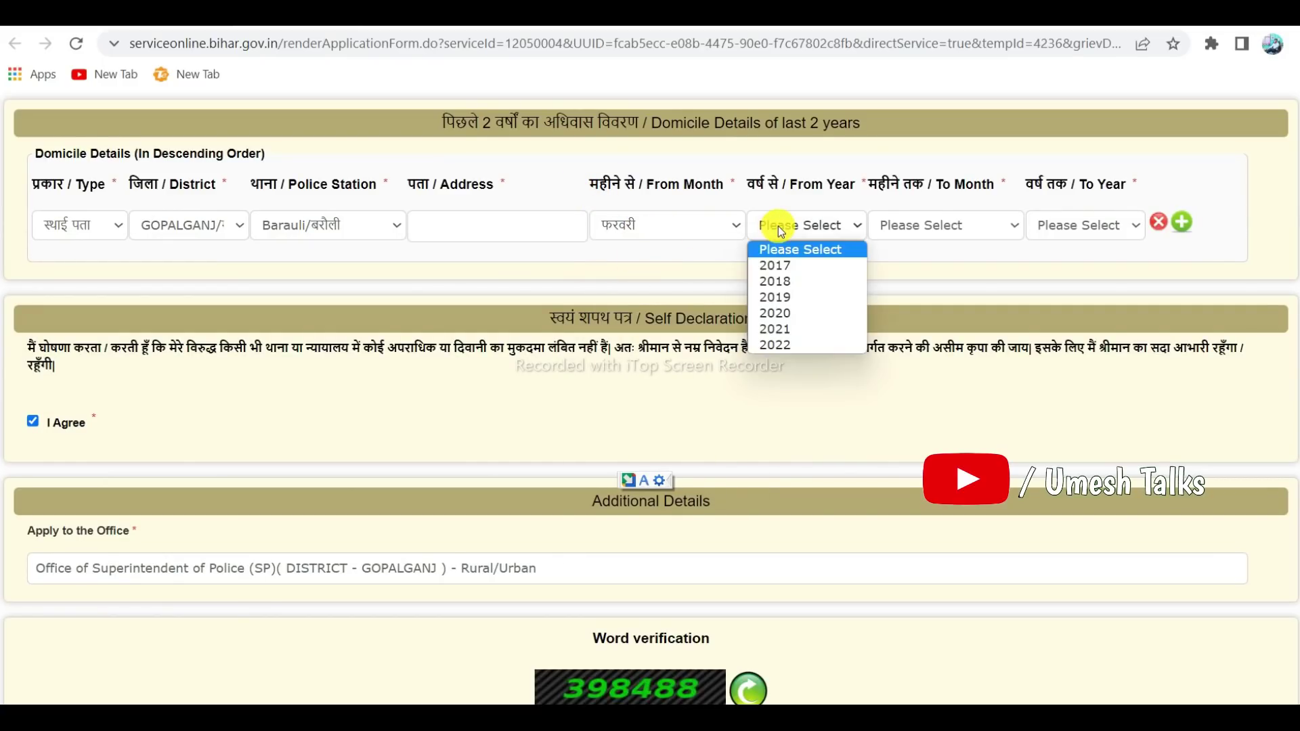
{"action": "left_click", "coordinate": [790, 312]}
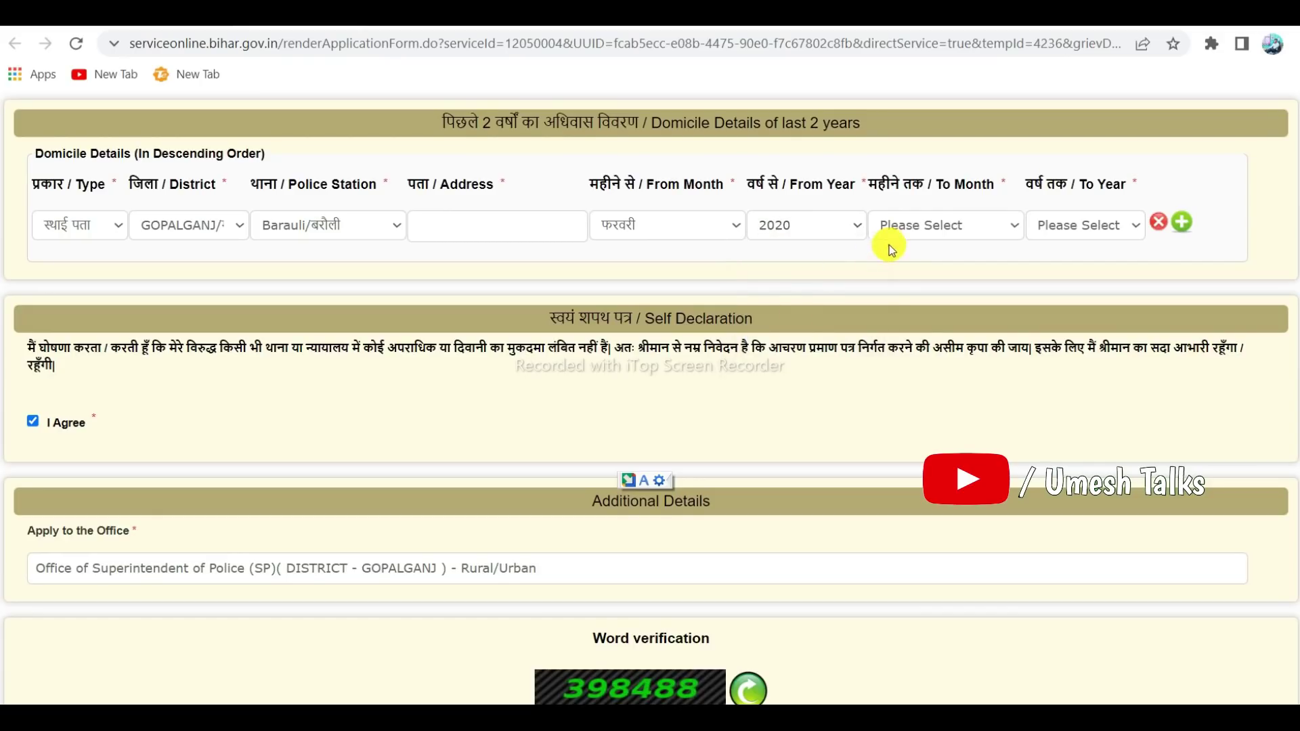
{"action": "left_click", "coordinate": [905, 226]}
{"action": "left_click", "coordinate": [911, 283]}
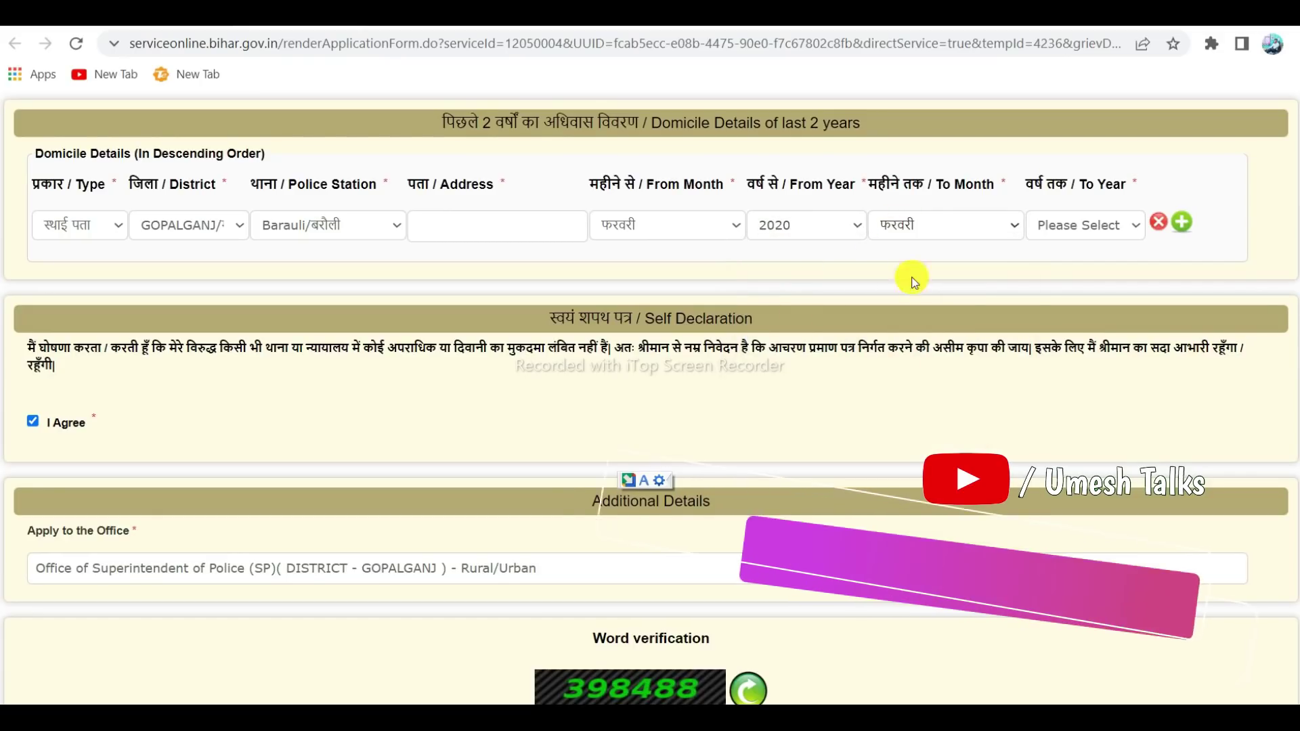
{"action": "left_click", "coordinate": [1064, 231]}
{"action": "left_click", "coordinate": [1073, 339]}
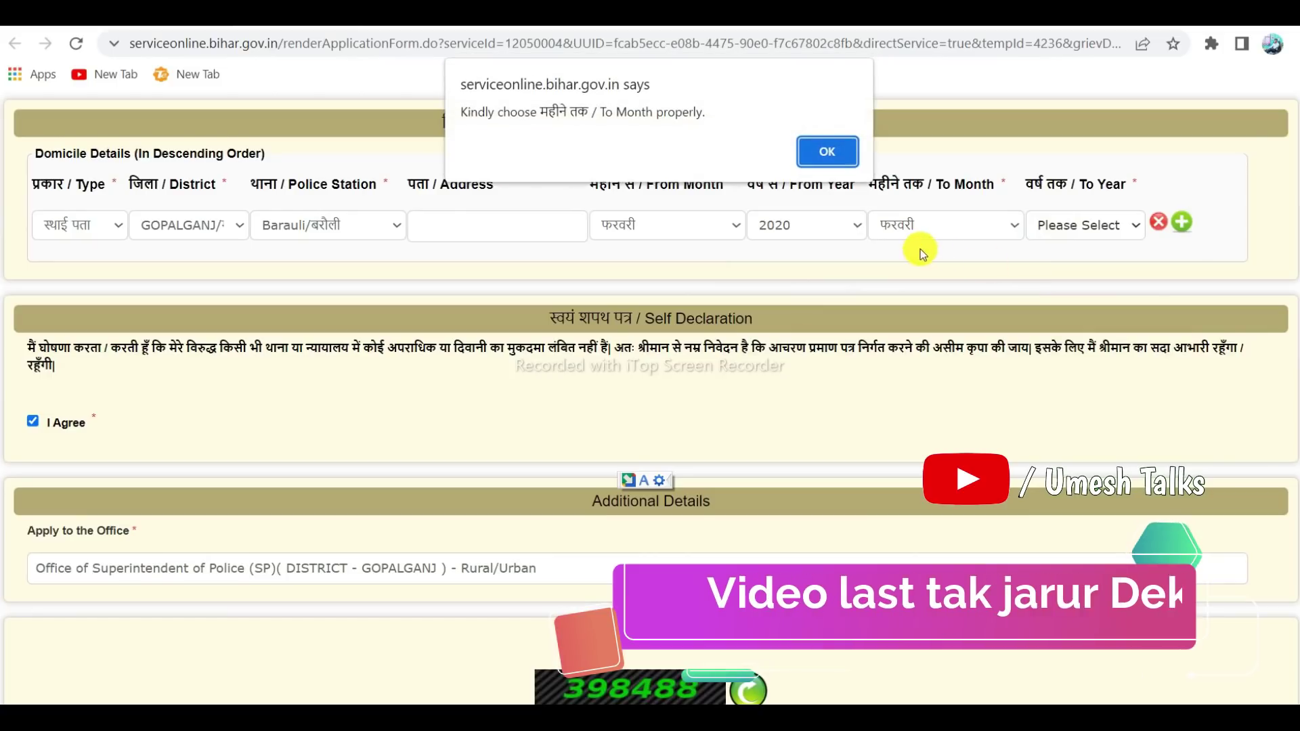
{"action": "left_click", "coordinate": [832, 150]}
{"action": "left_click", "coordinate": [906, 224]}
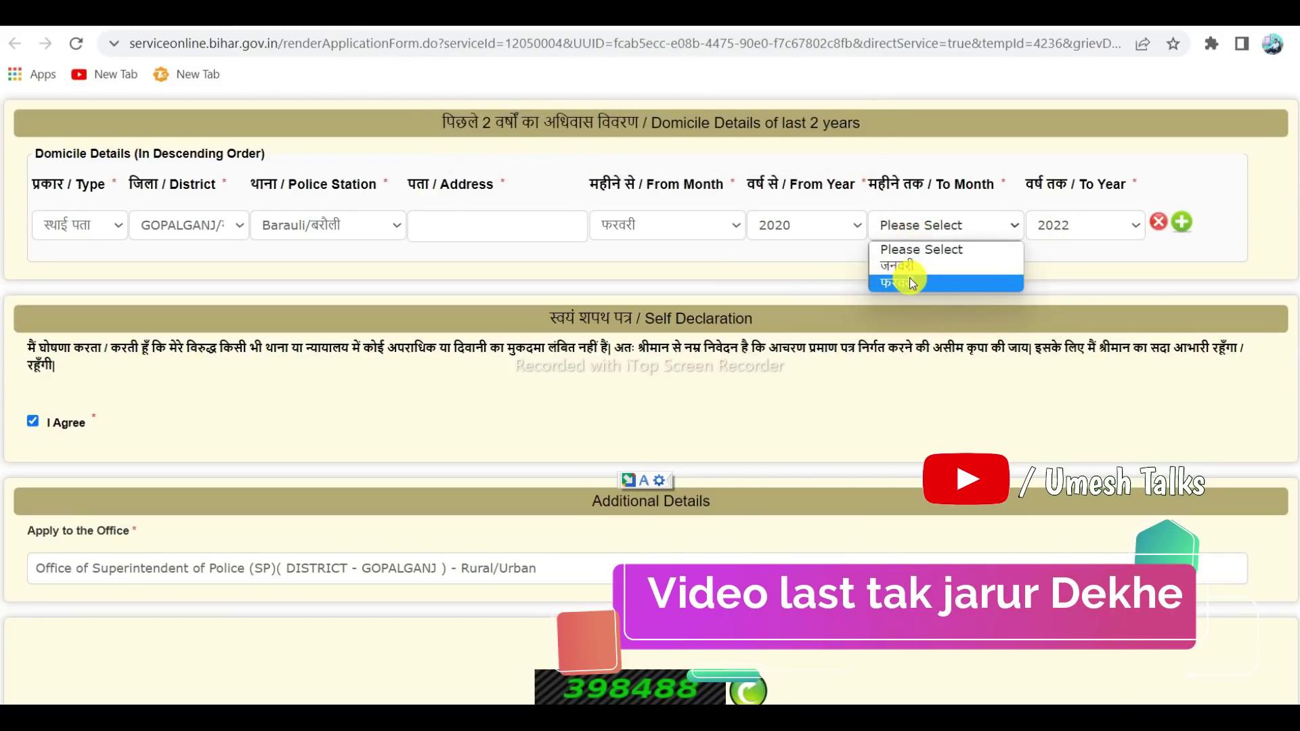
{"action": "left_click", "coordinate": [909, 282]}
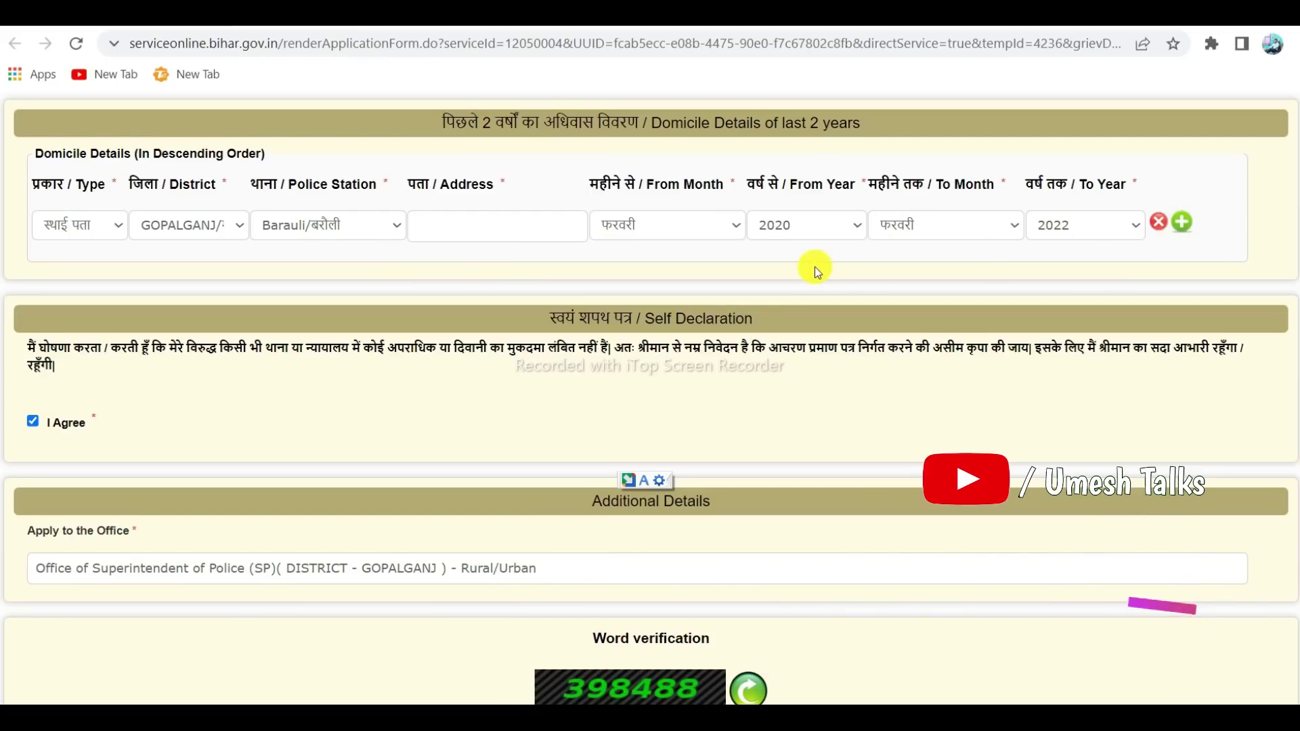
Agree to the self-declaration at the bottom of the form
{"action": "scroll", "coordinate": [798, 255], "scroll_direction": "down", "scroll_amount": 3}
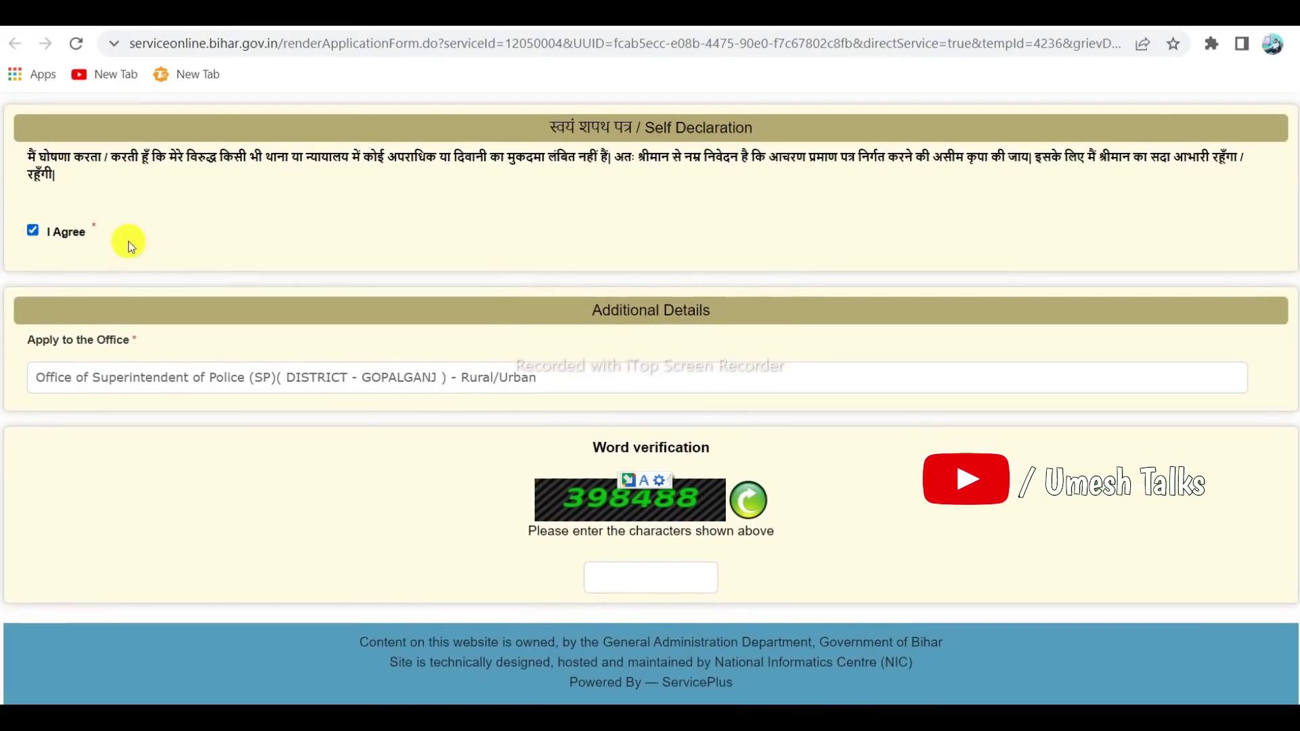
{"action": "left_click", "coordinate": [32, 234]}
{"action": "scroll", "coordinate": [609, 270], "scroll_direction": "down", "scroll_amount": 2}
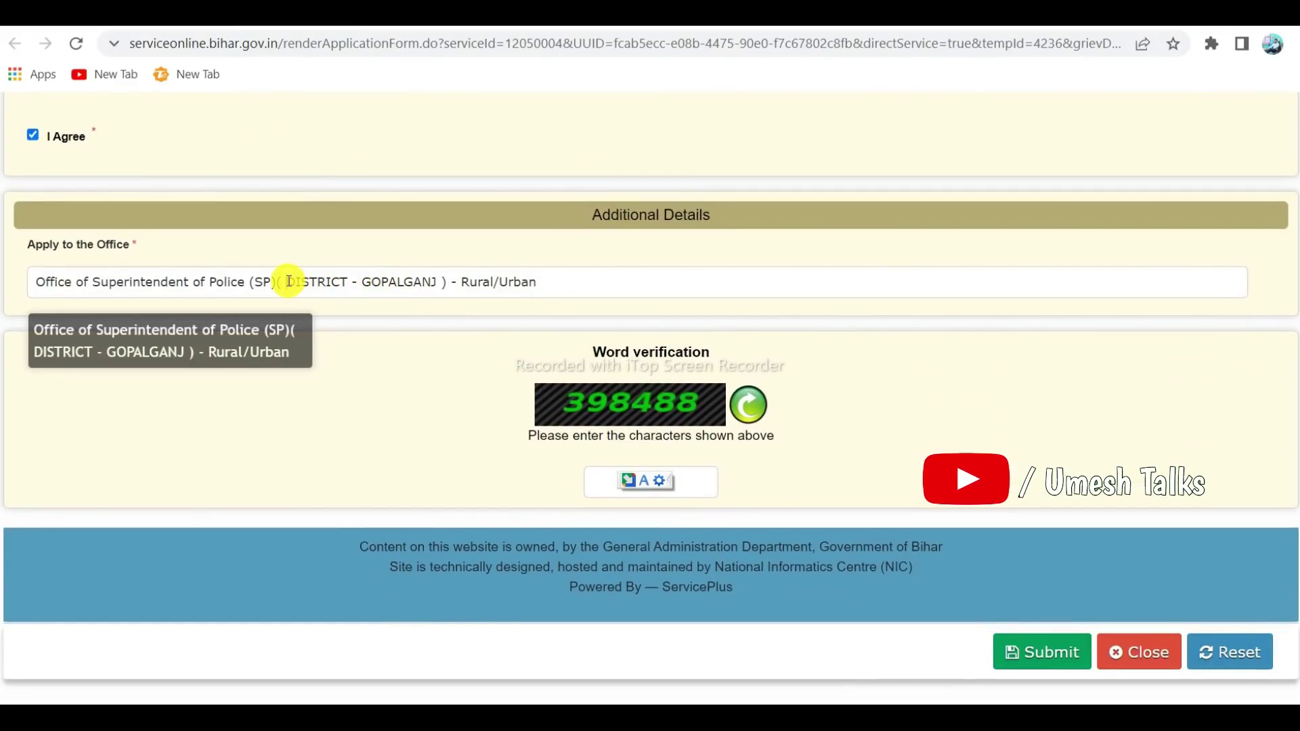
Dismiss the Select Location popup, submit the character certificate application, and proceed to Attach Annexure
{"action": "left_click_drag", "start_coordinate": [287, 281], "coordinate": [441, 282]}
{"action": "left_click", "coordinate": [878, 164]}
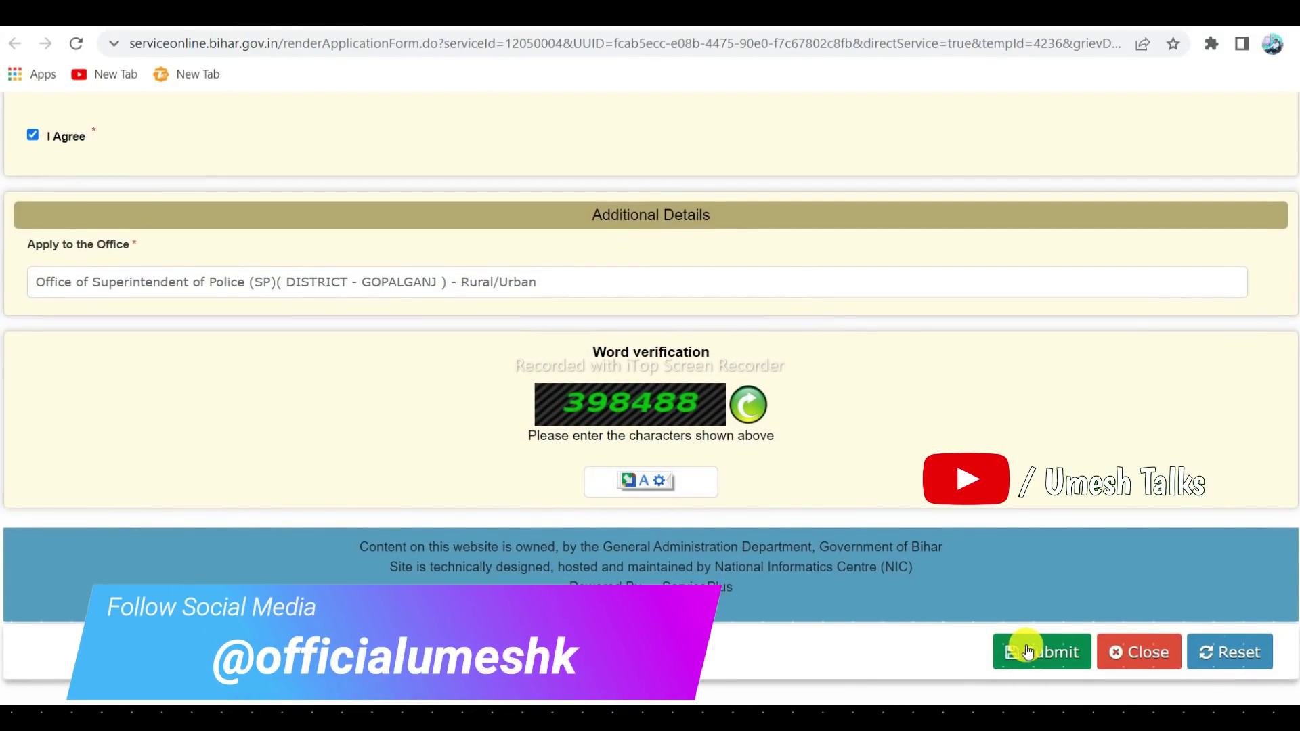
{"action": "left_click", "coordinate": [1019, 647]}
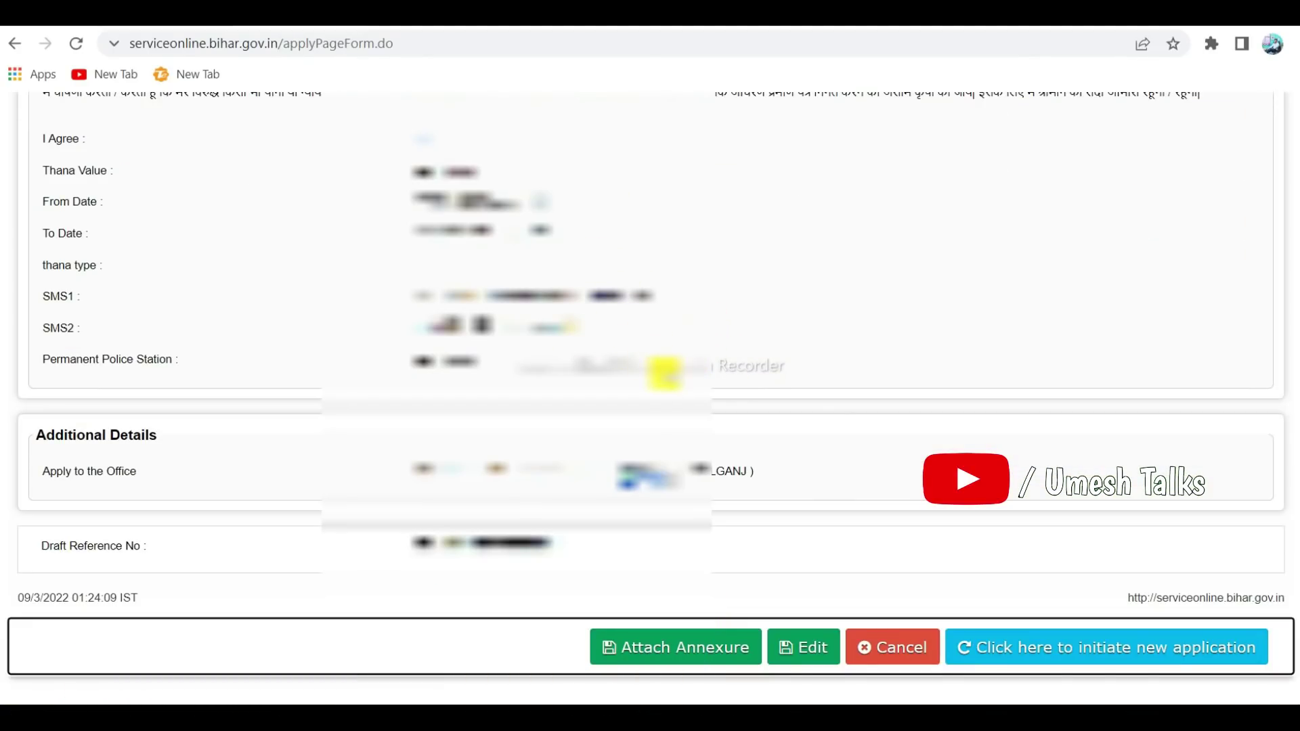
{"action": "left_click", "coordinate": [679, 650]}
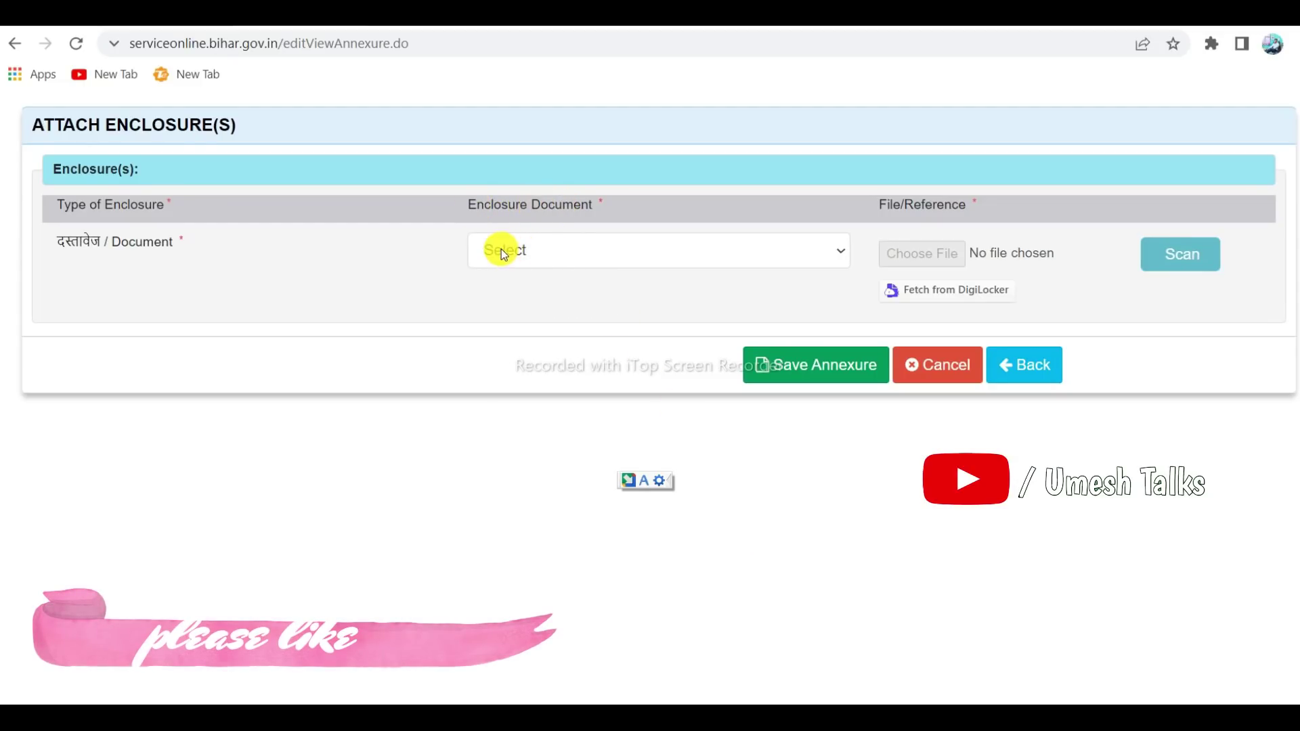
Attach pp (1).jpg as the आधार कार्ड enclosure and save the annexure
{"action": "left_click", "coordinate": [568, 256]}
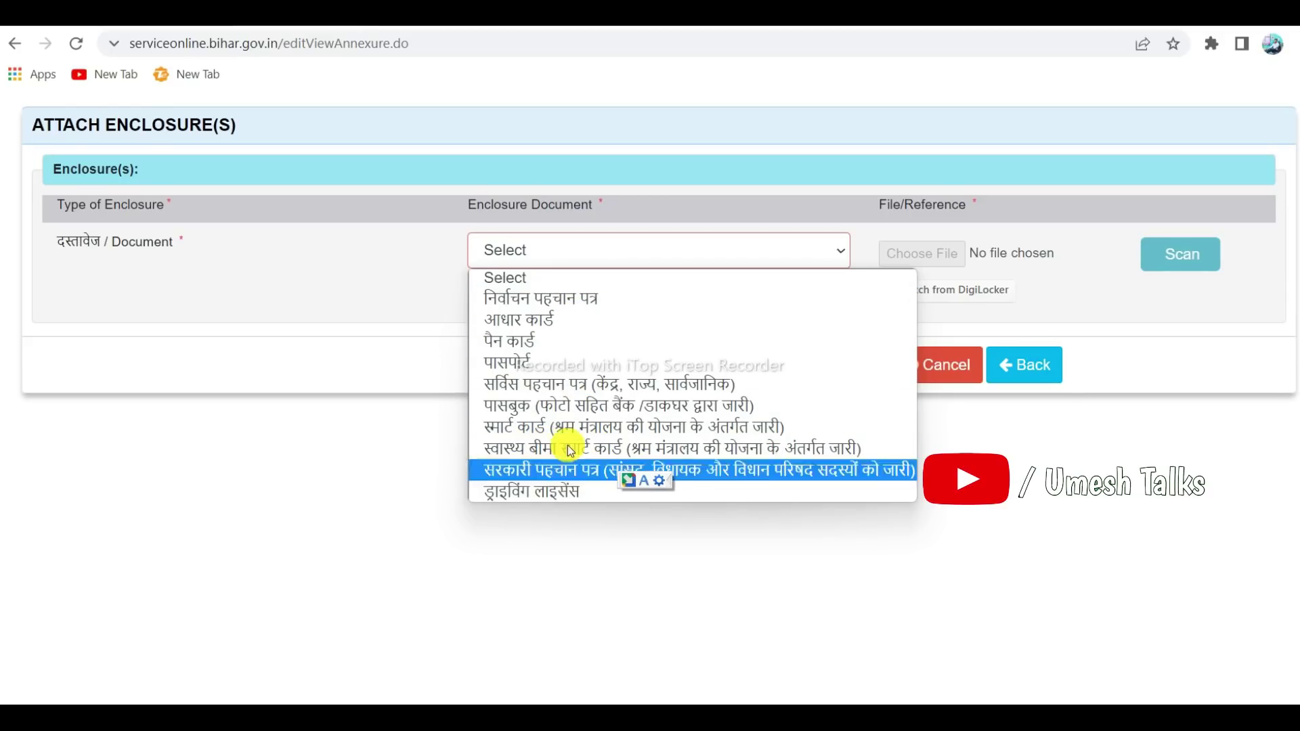
{"action": "left_click", "coordinate": [532, 317]}
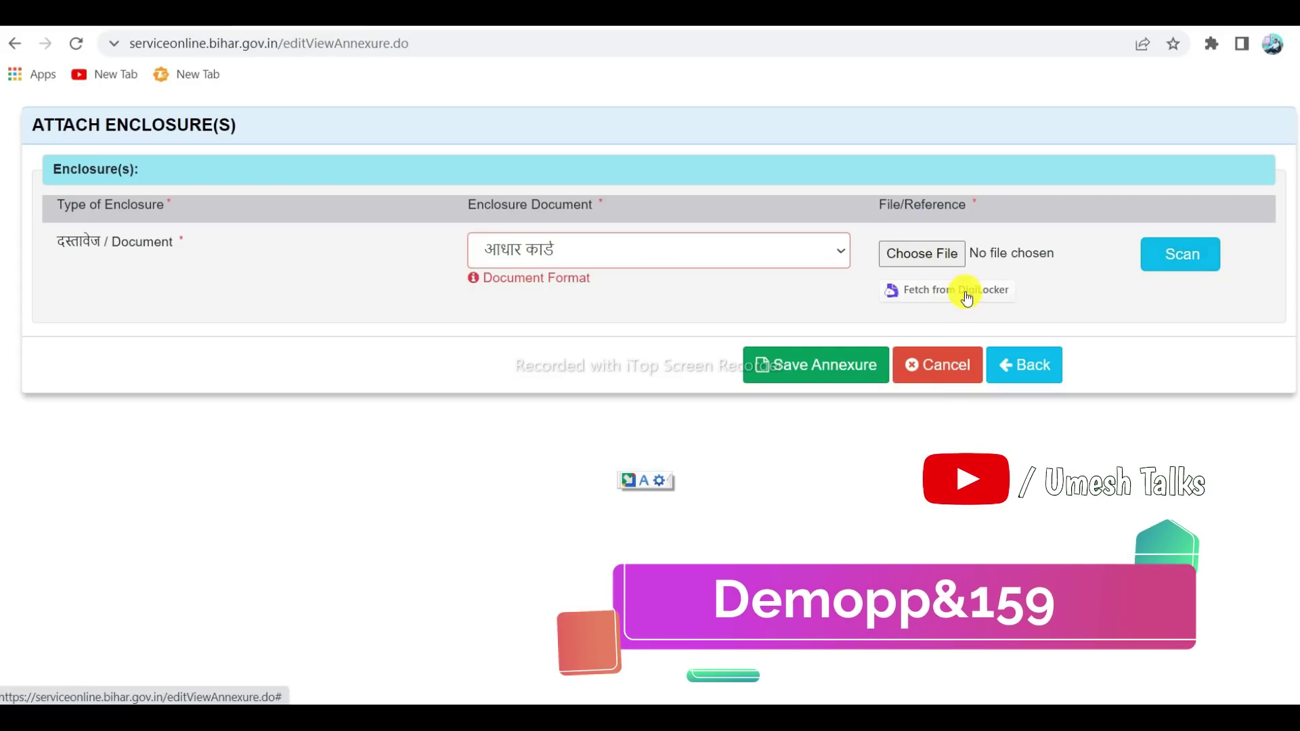
{"action": "left_click", "coordinate": [928, 261]}
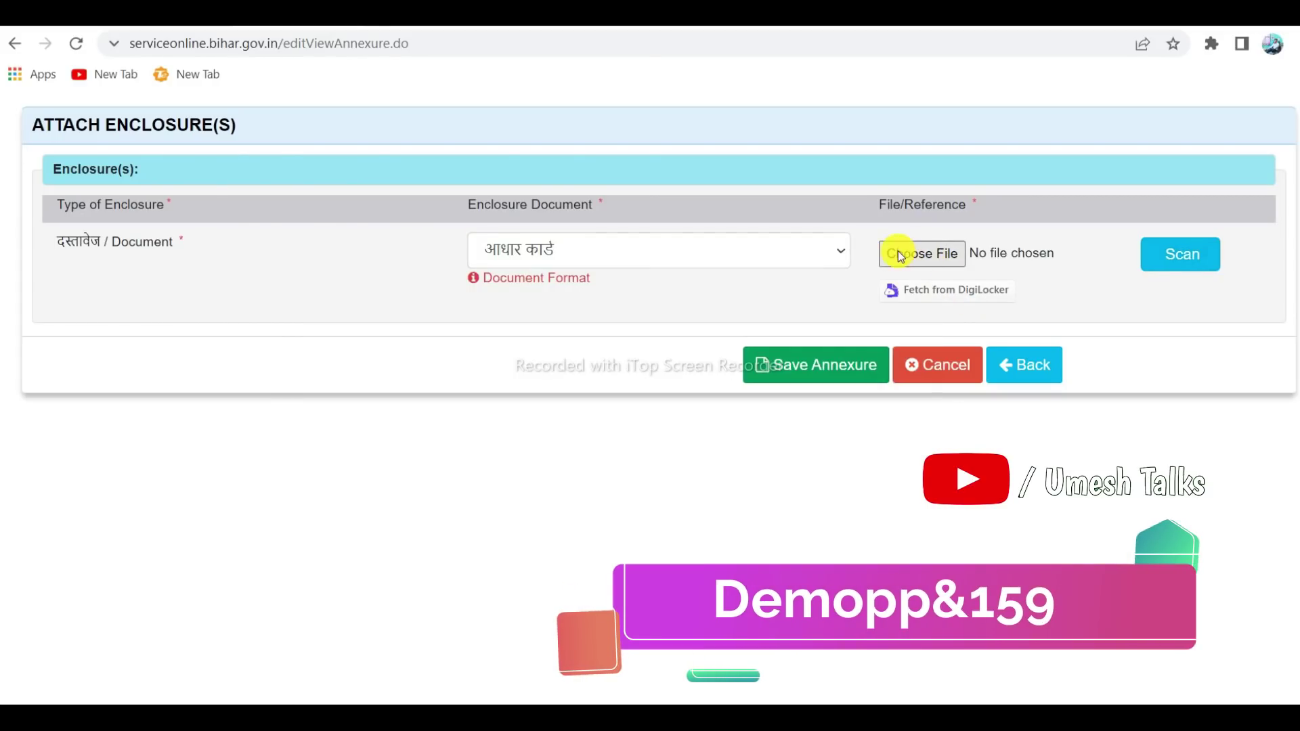
{"action": "double_click", "coordinate": [530, 122]}
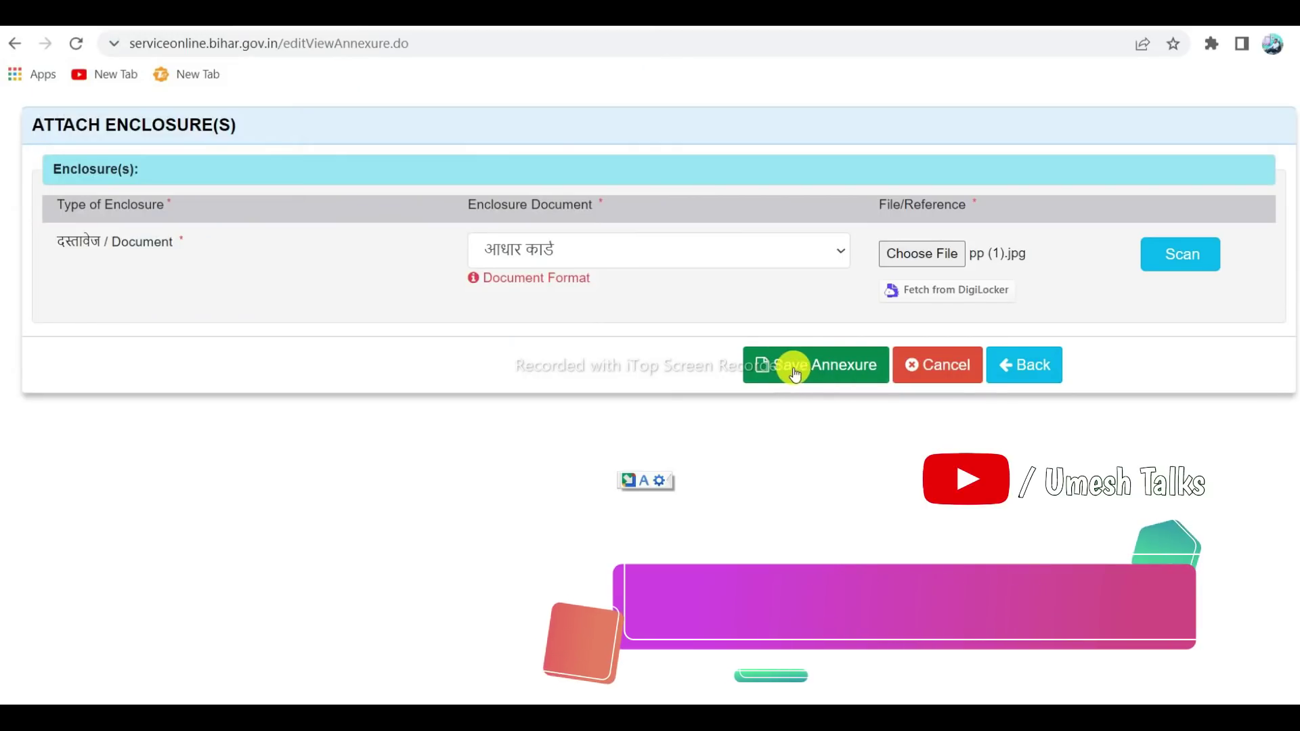
{"action": "left_click", "coordinate": [806, 369]}
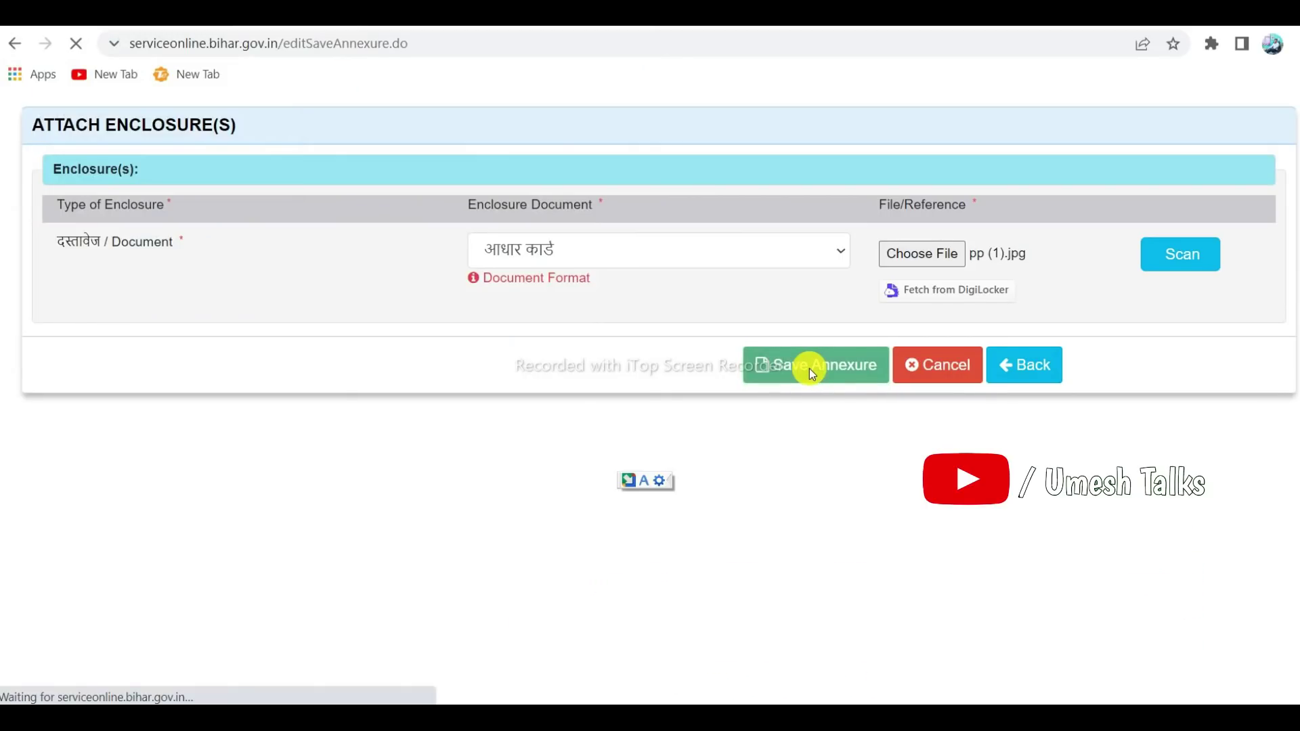